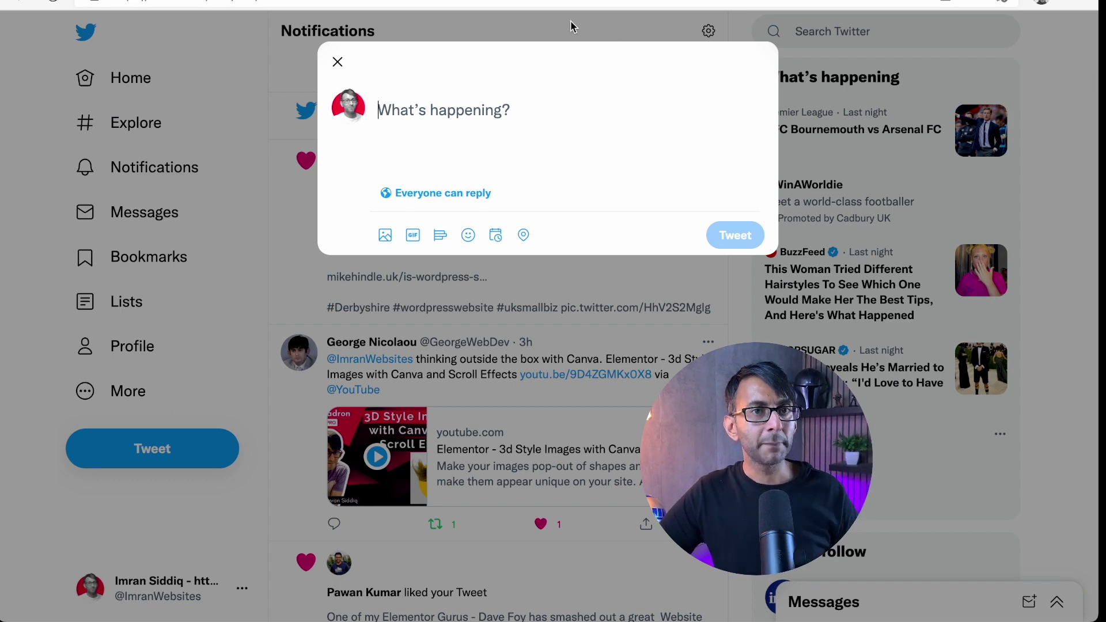
# Discard the empty tweet and start a reply reading "Big thanks dude!" to the tweet about 3d Style Images with Canva.
pyautogui.click(338, 62)
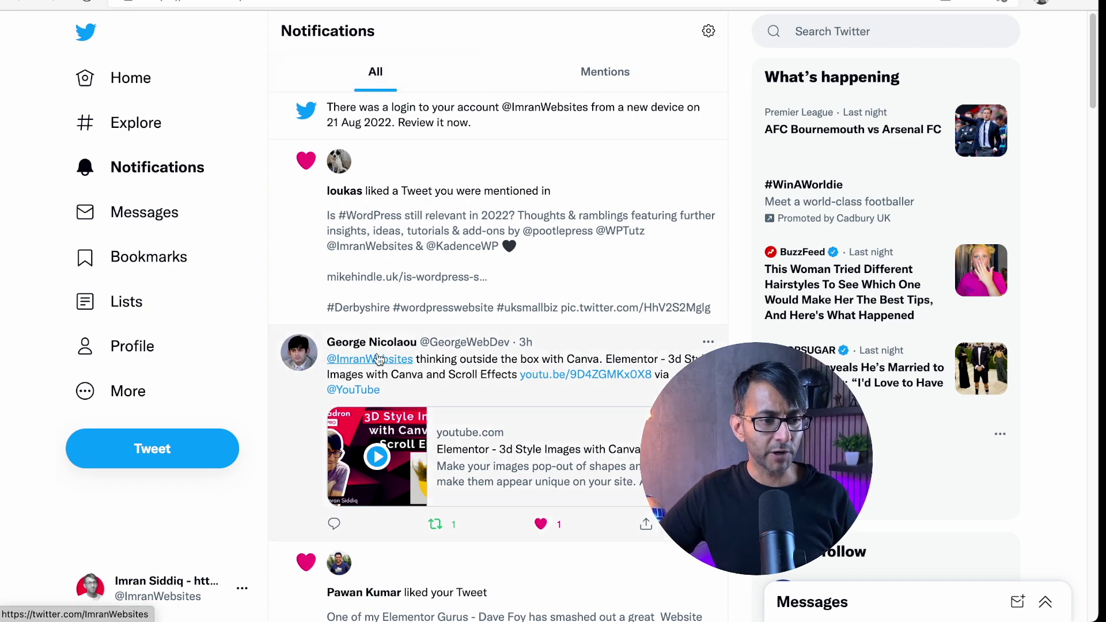
pyautogui.scroll(-2, 425, 352)
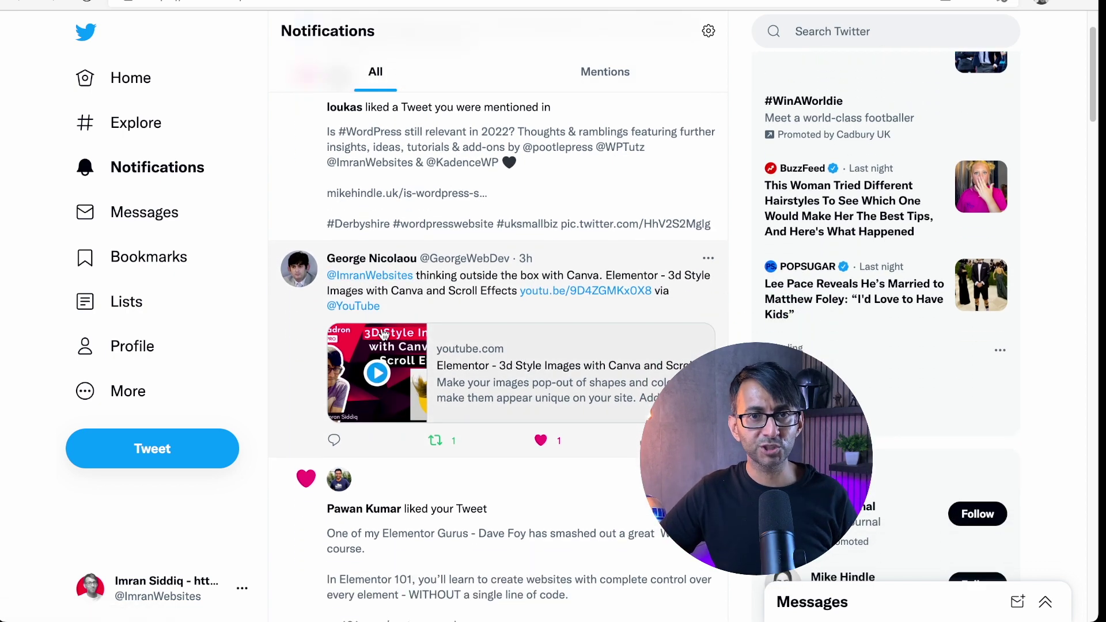
pyautogui.scroll(-1, 391, 294)
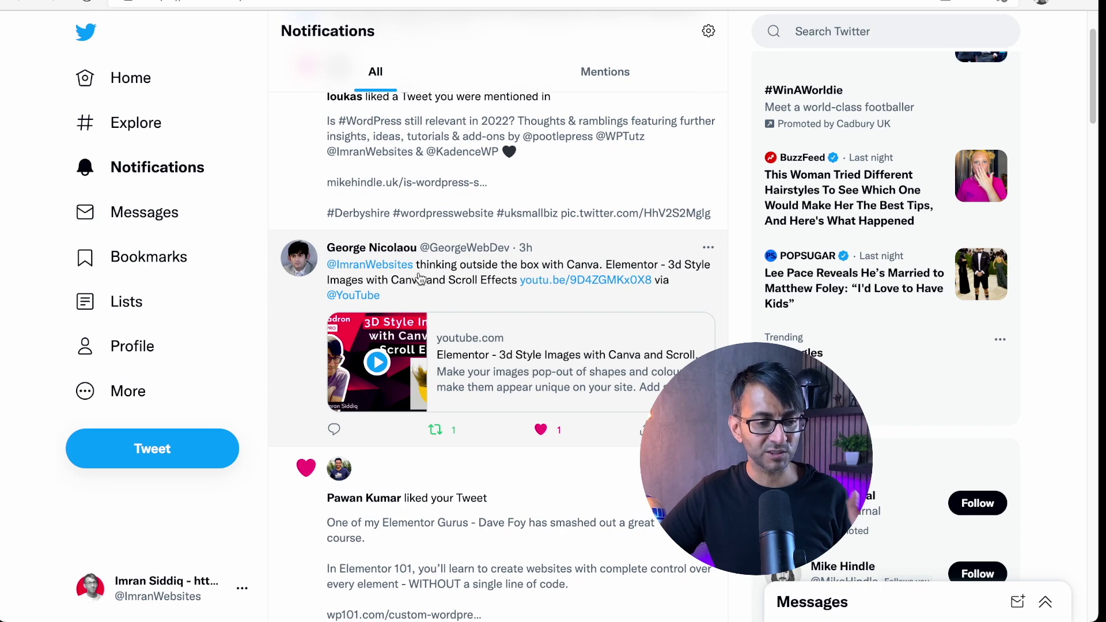
pyautogui.click(335, 436)
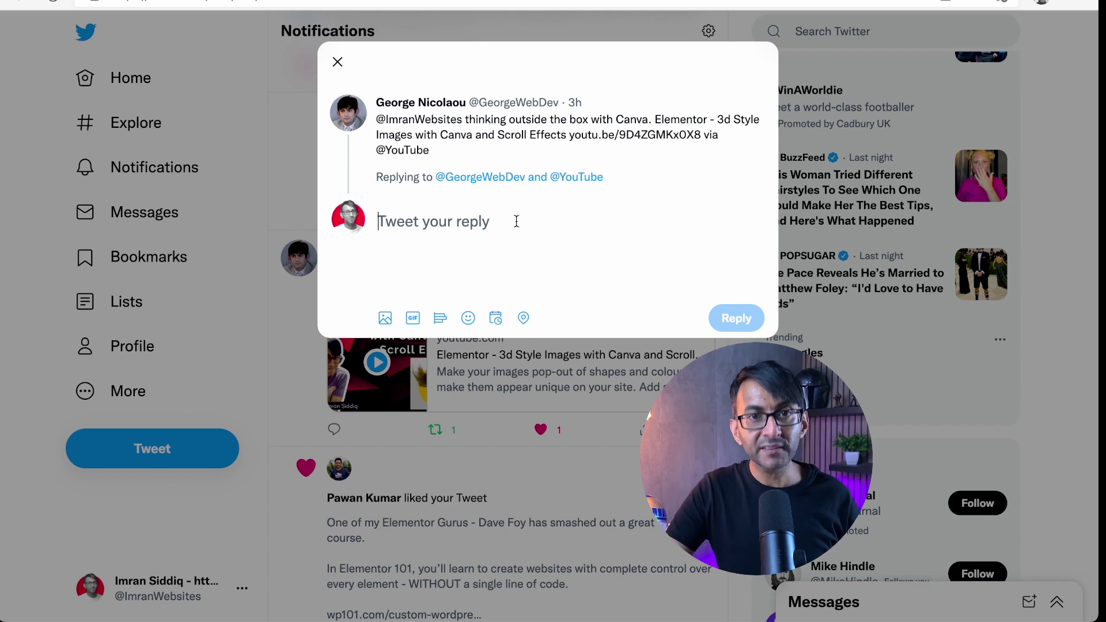
pyautogui.write('Big thanks dude!')
pyautogui.press('Return')
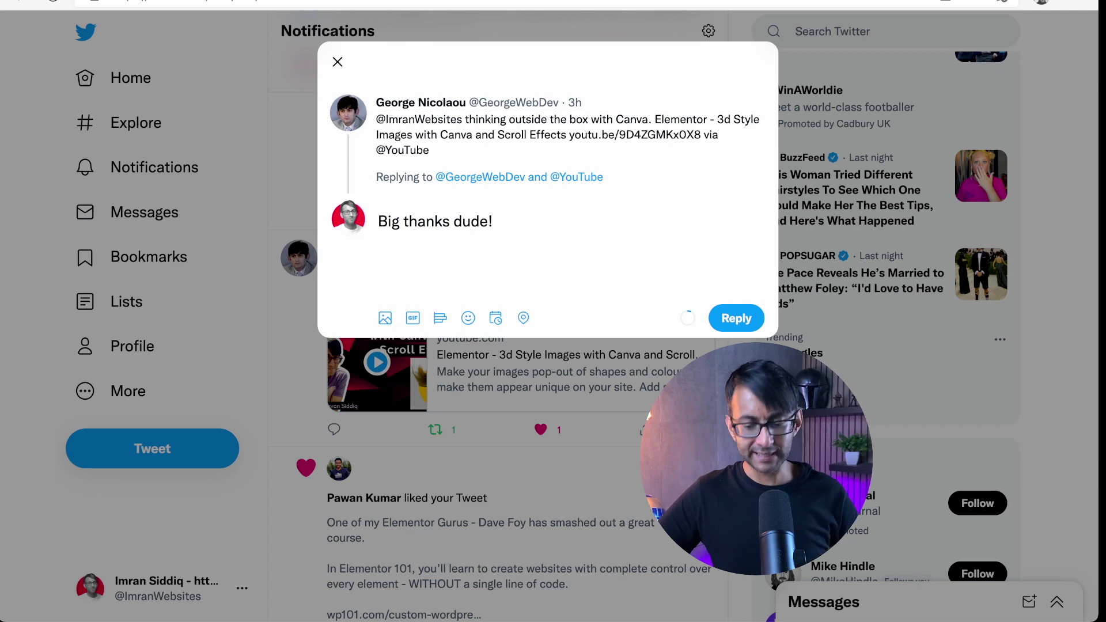
pyautogui.write('_______')
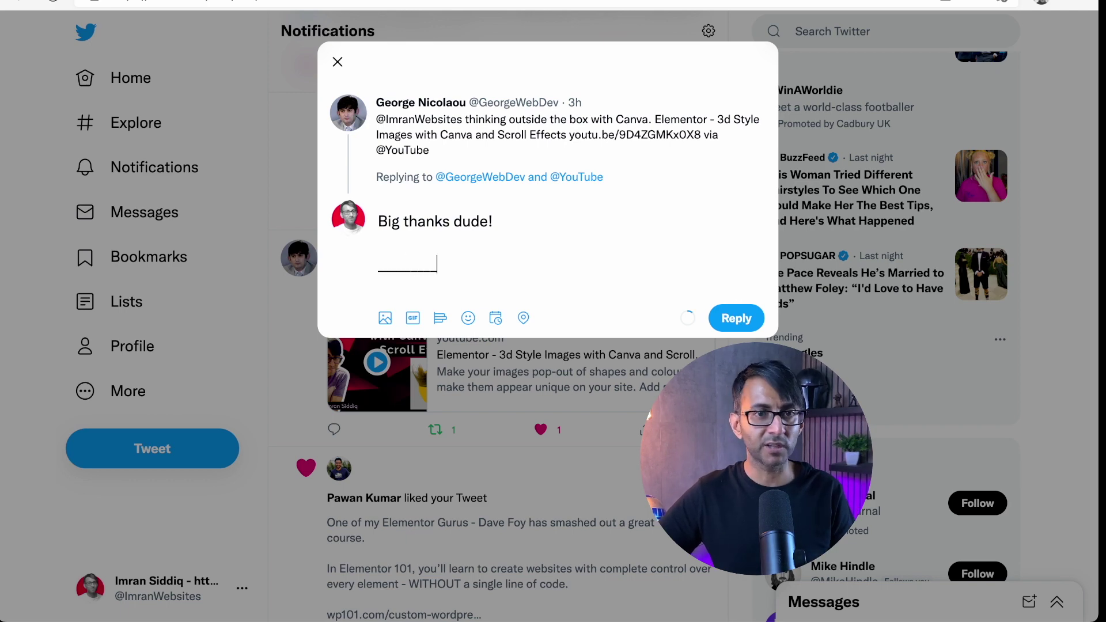
pyautogui.write('_____________')
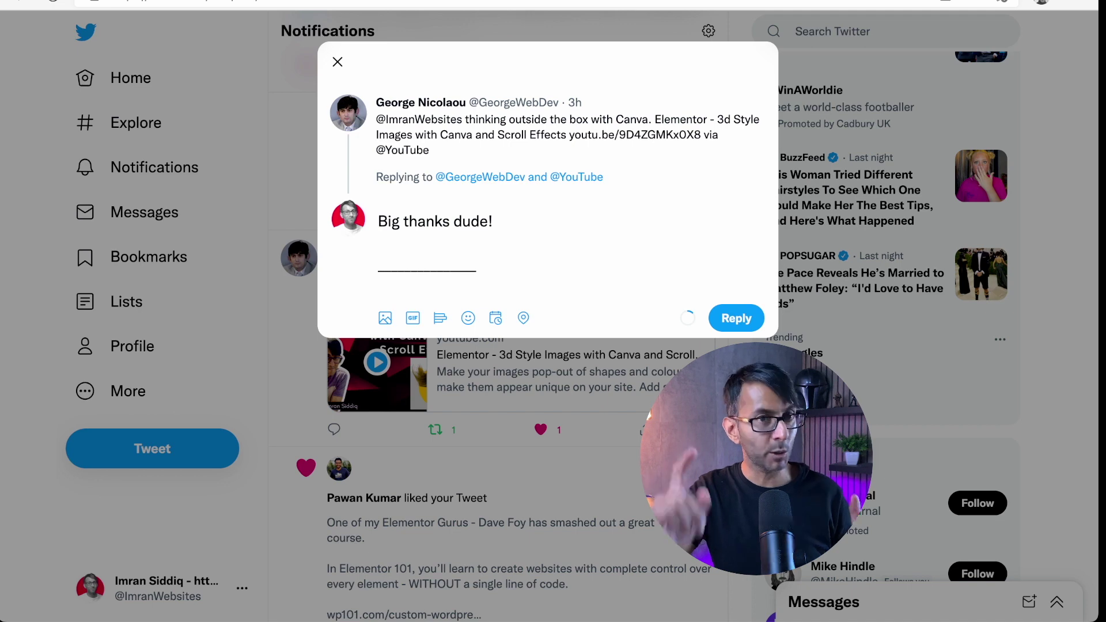
pyautogui.write('Imran Siddiq Website Design https://websquadron.co.uk')
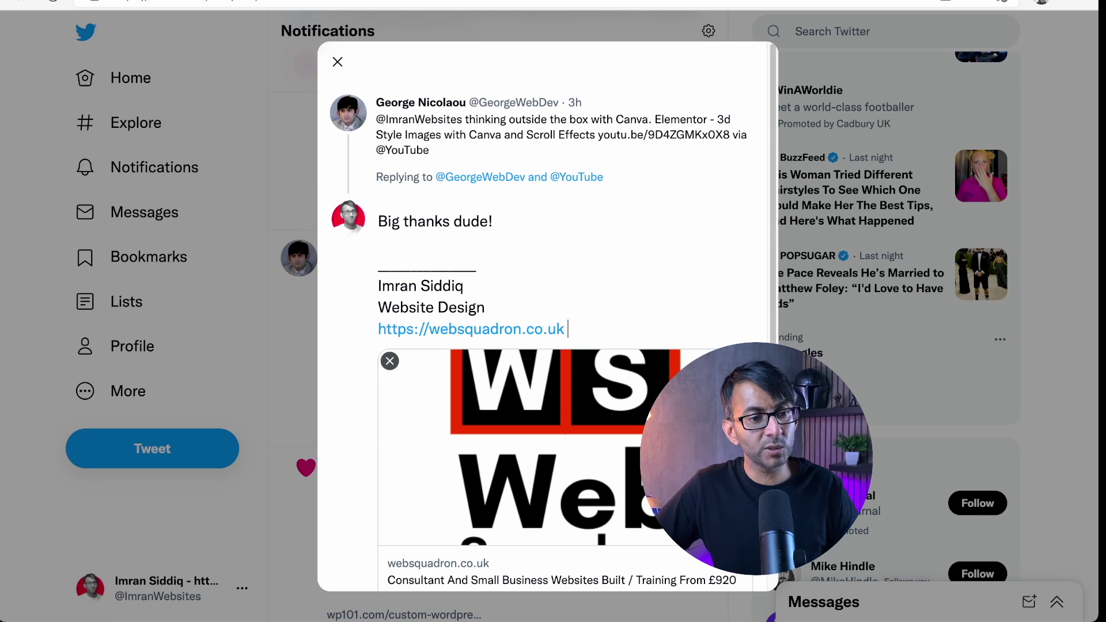
# Remove the website preview card from the reply and send it.
pyautogui.click(389, 361)
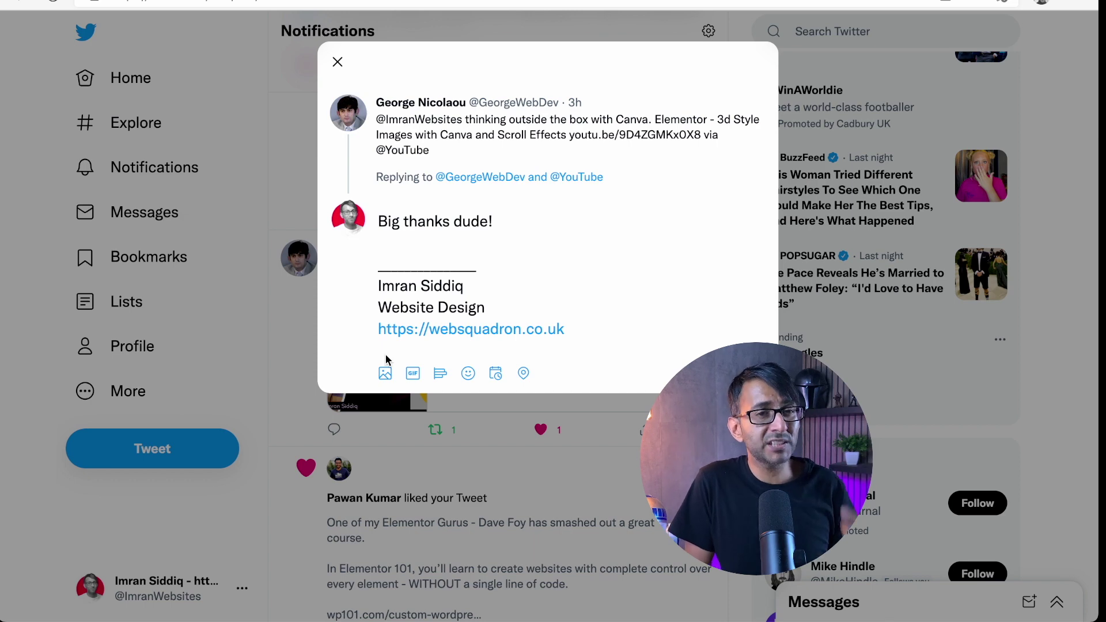
pyautogui.moveTo(620, 329); pyautogui.dragTo(364, 276)
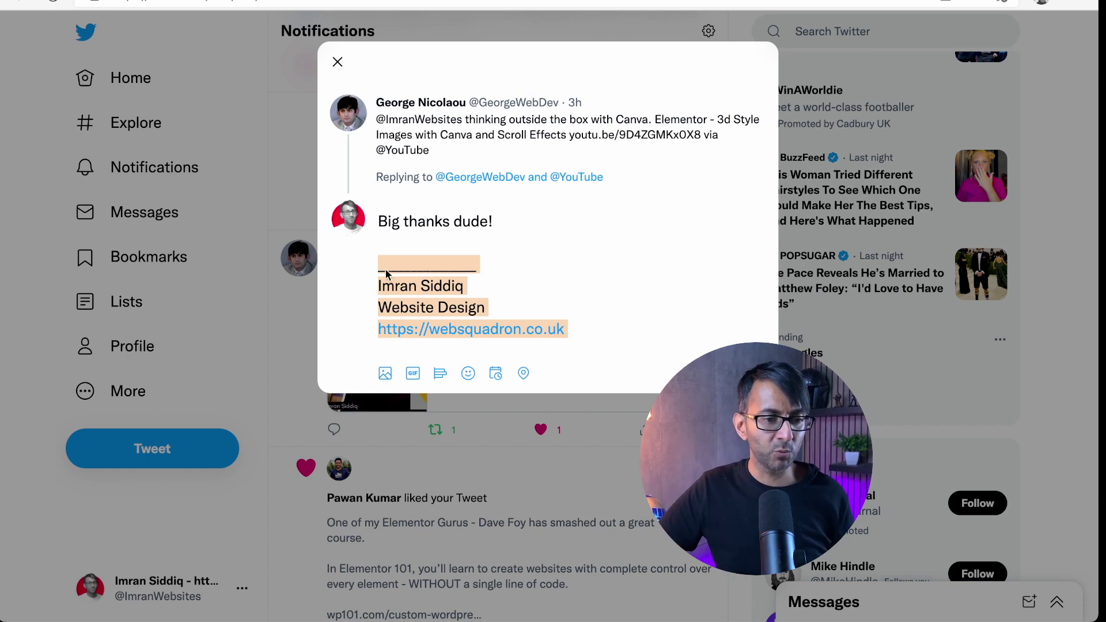
pyautogui.hotkey('ctrl', 'Return')
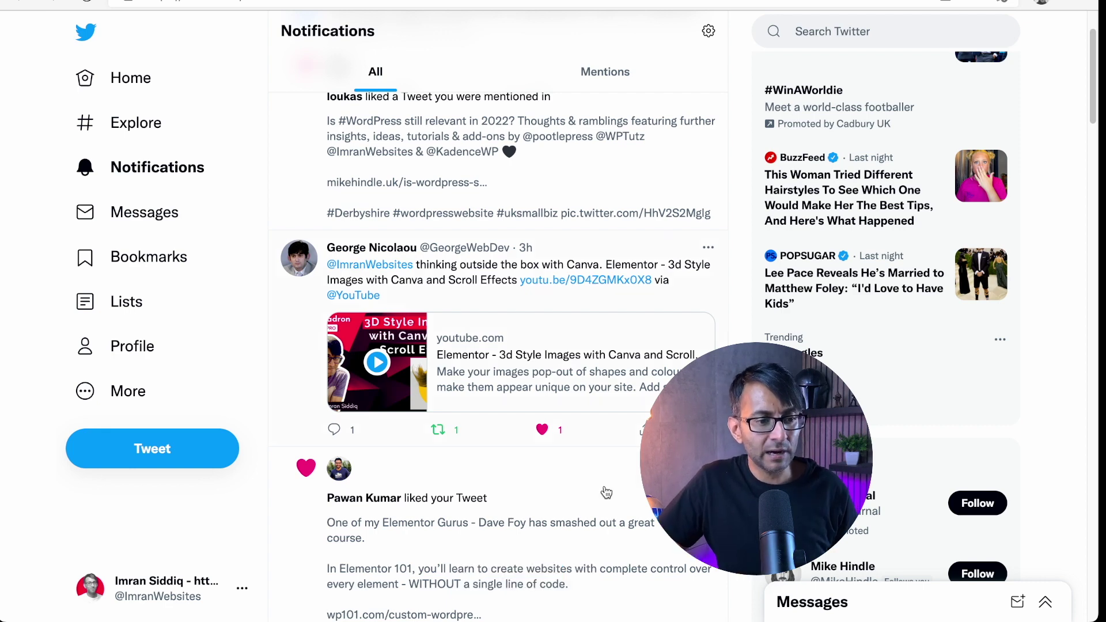
# Open the tweet's thread and look at how the signed reply appears beneath it.
pyautogui.click(400, 440)
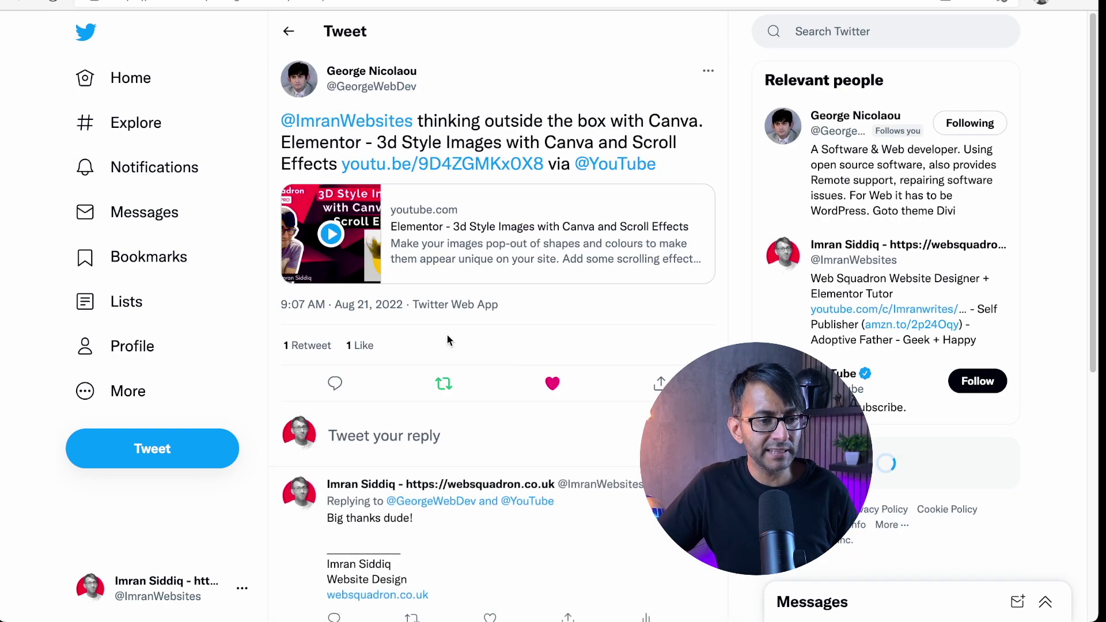
pyautogui.scroll(-4, 504, 372)
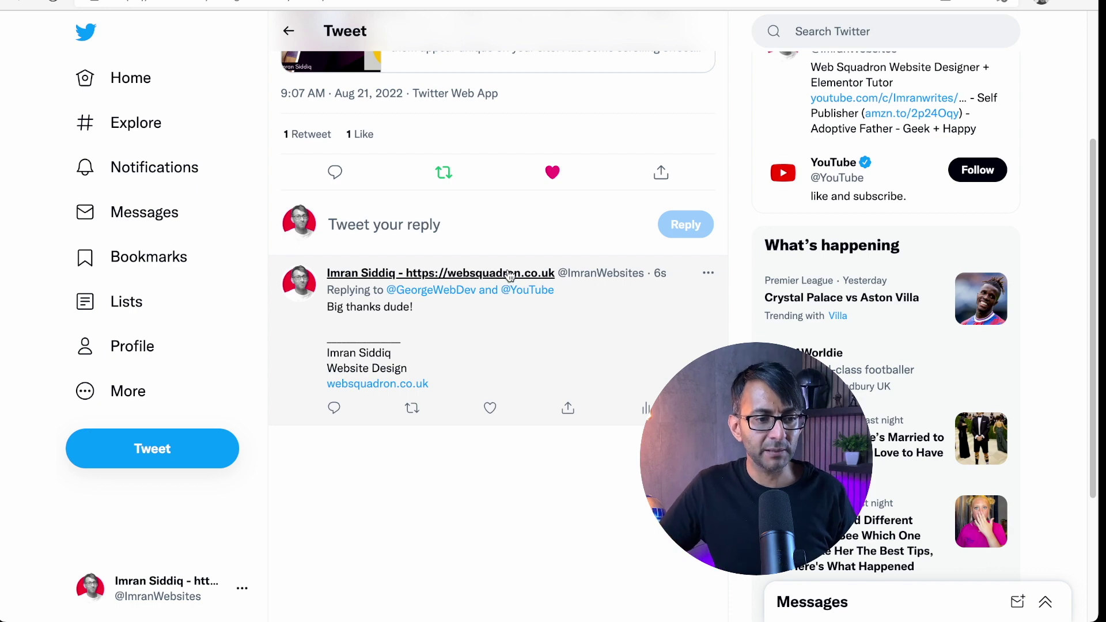
pyautogui.moveTo(509, 275)
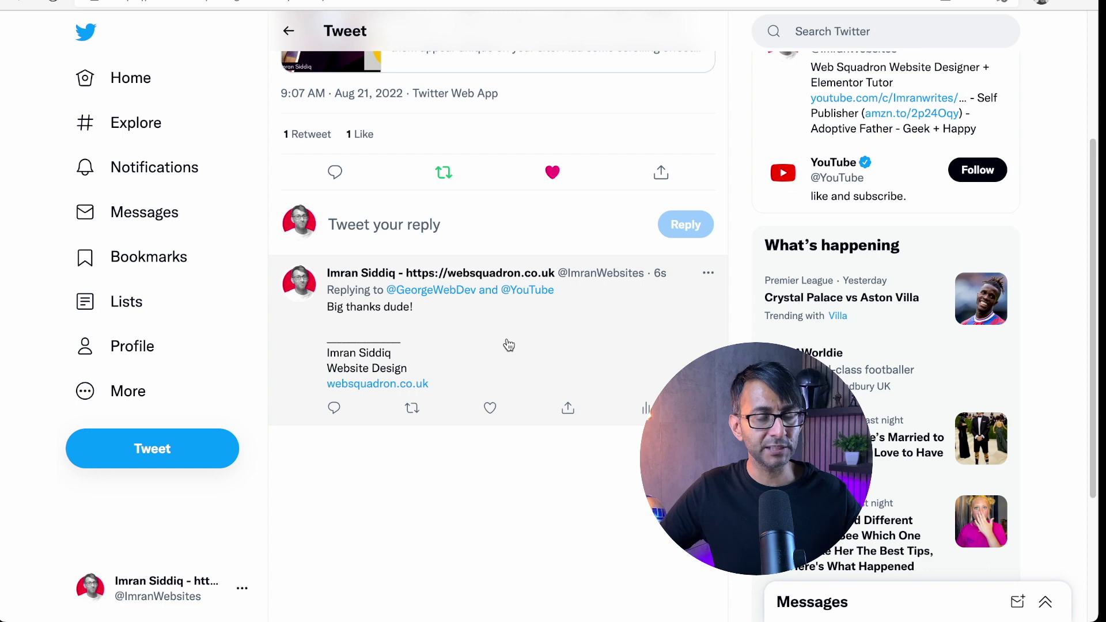
# Switch to LinkedIn and start a comment on the "Create Modern WordPress Website" post in the feed.
pyautogui.click(307, 0)
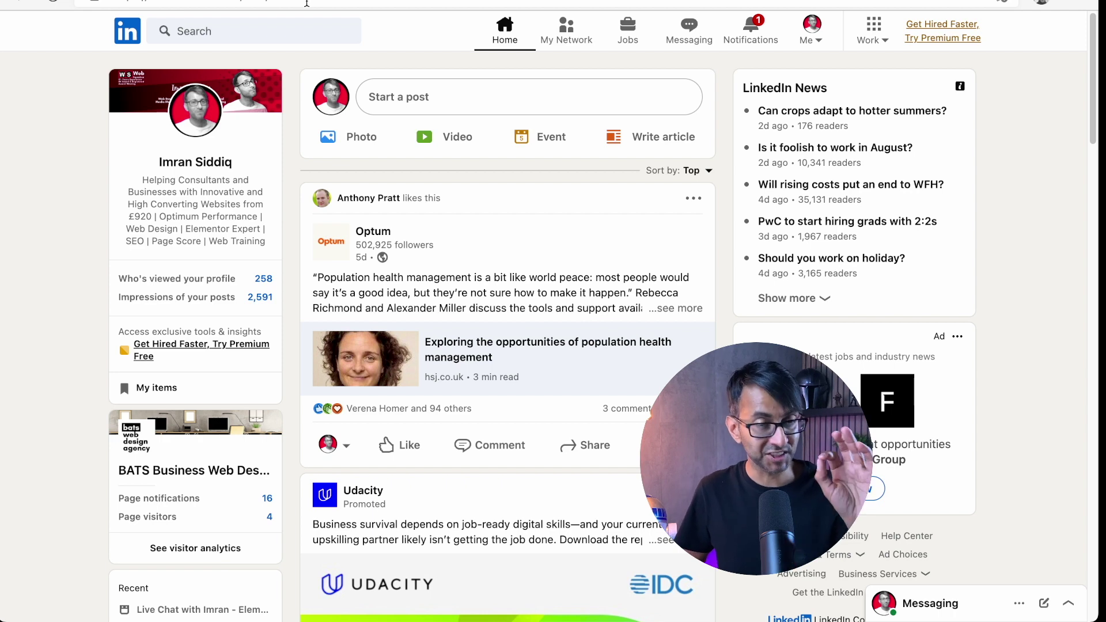
pyautogui.scroll(-2, 441, 398)
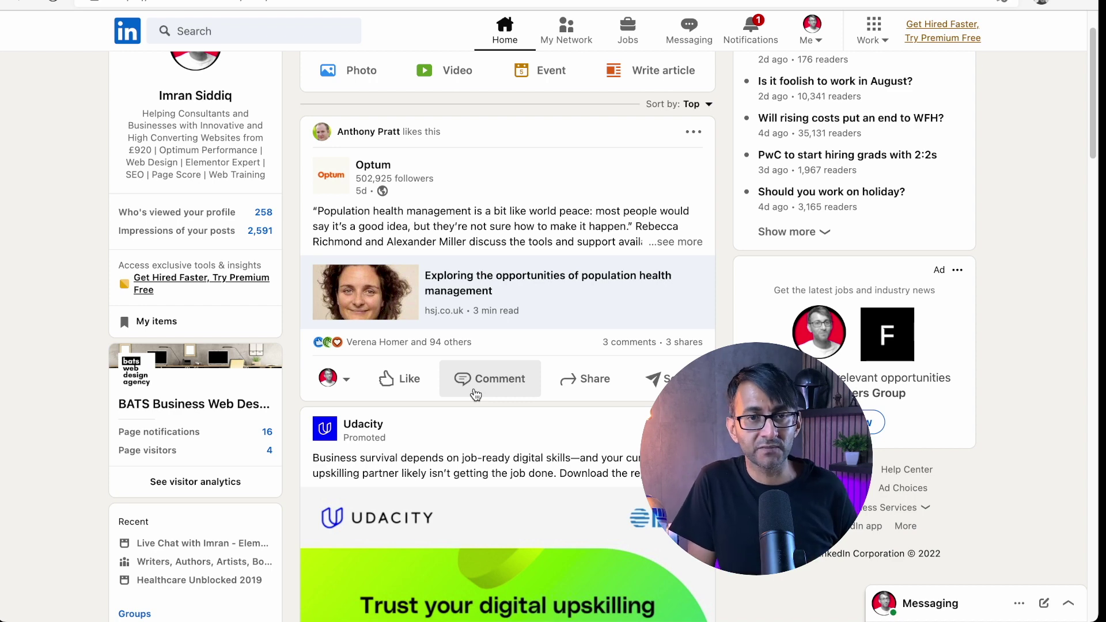
pyautogui.scroll(-5, 476, 395)
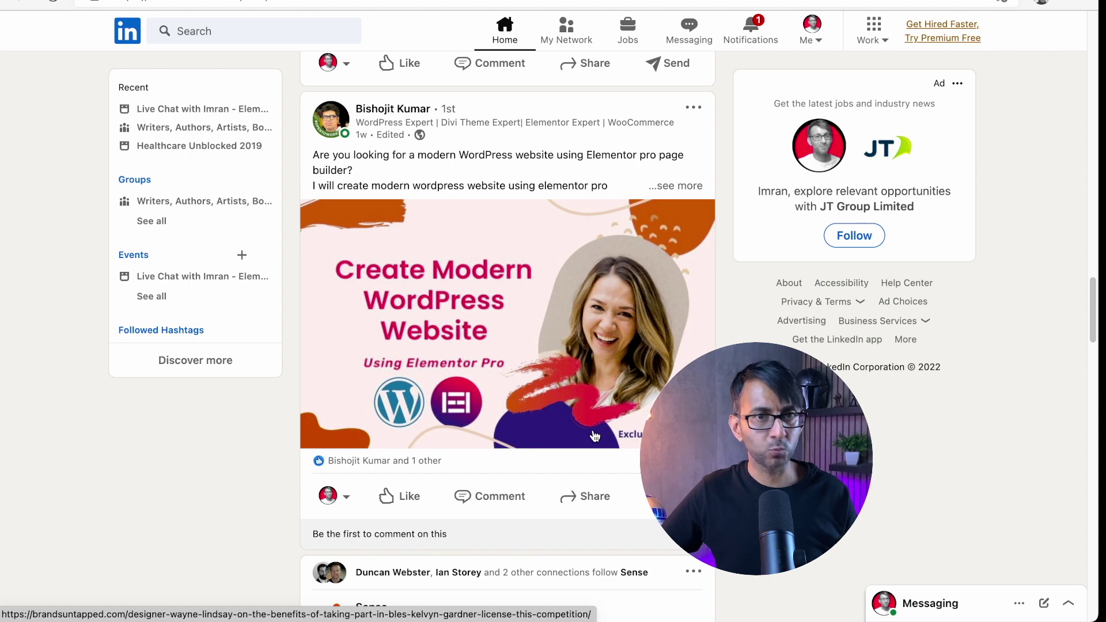
pyautogui.click(526, 499)
pyautogui.scroll(-2, 582, 461)
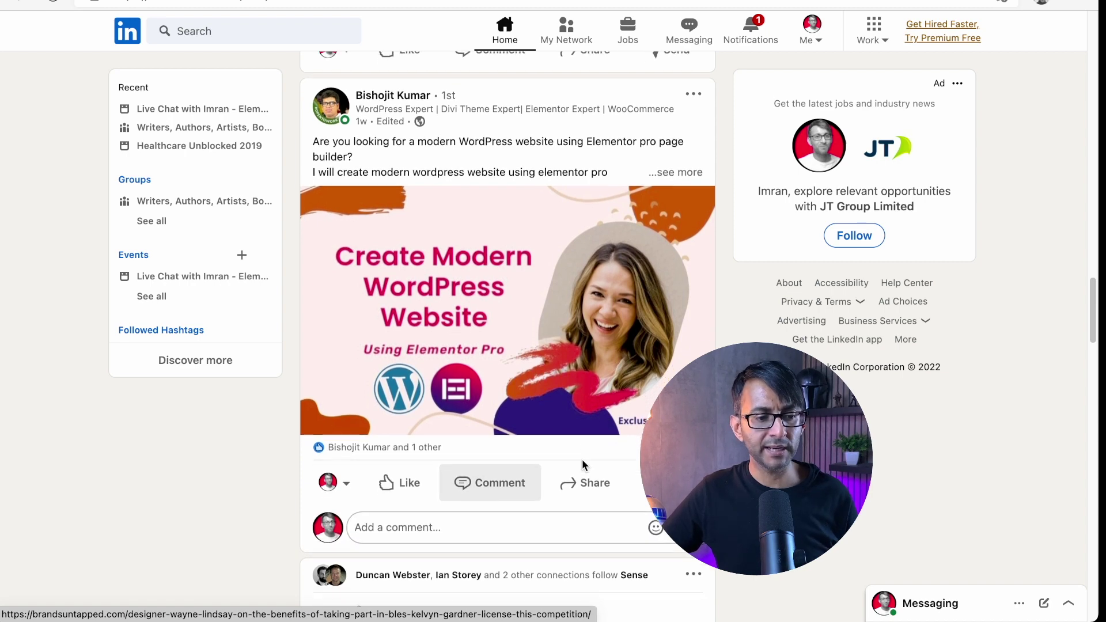
pyautogui.write("Great Cover Art for the post. You're doing great.")
pyautogui.scroll(-2, 519, 404)
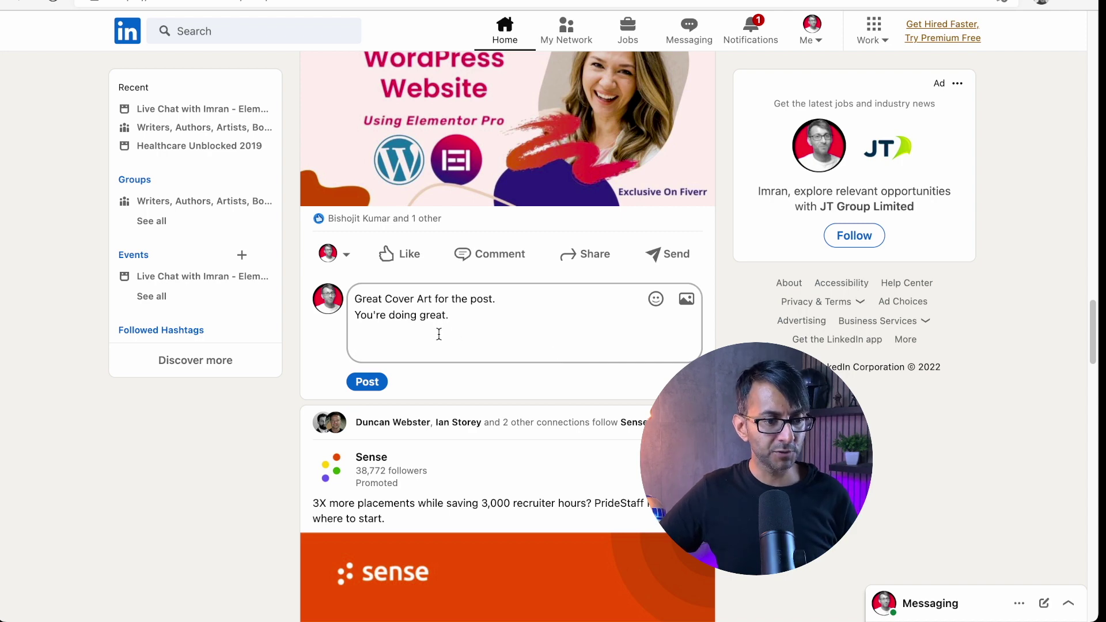
pyautogui.write('_________________ Imran Siddiq Website Design https://websquadron.co.uk')
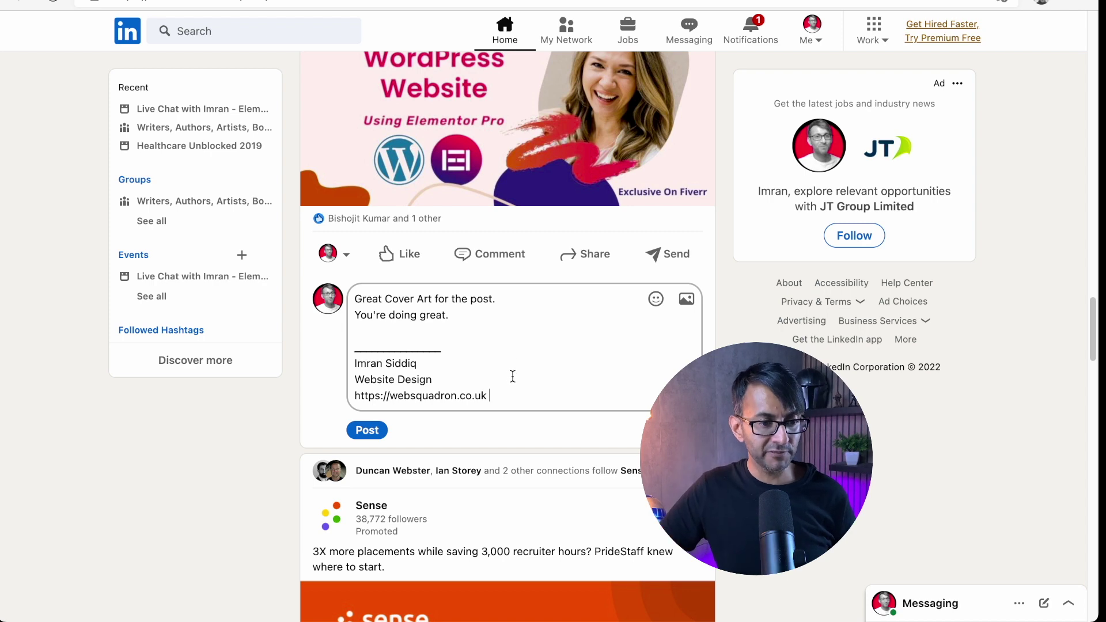
pyautogui.press('Return')
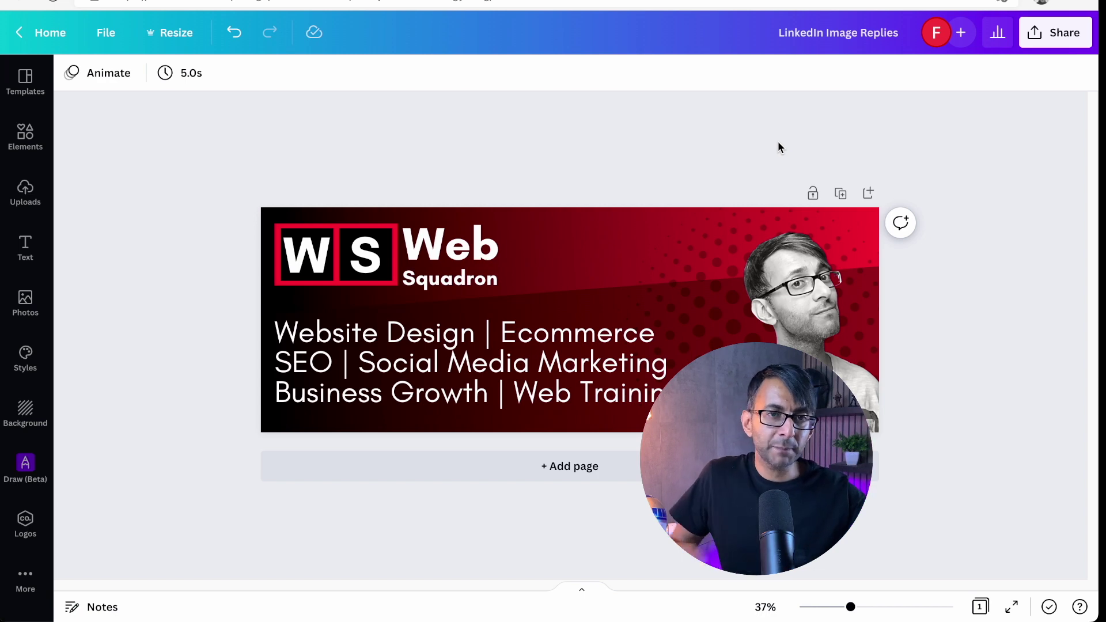
# Check the custom size of the "LinkedIn Image Replies" banner design in Canva.
pyautogui.click(175, 33)
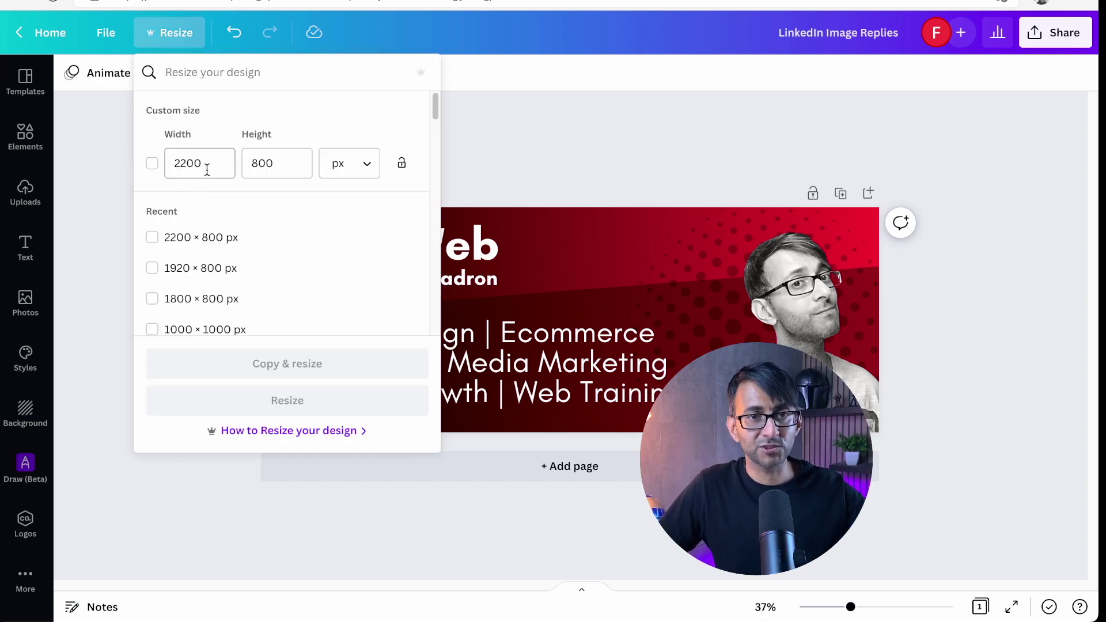
pyautogui.click(575, 152)
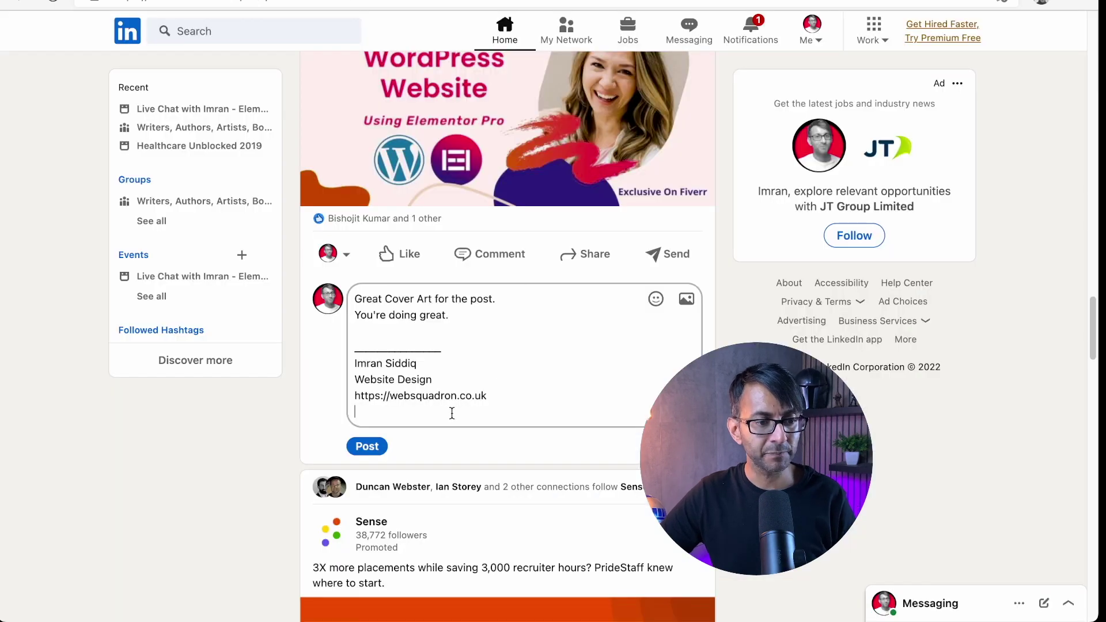
# Attach "LinkedIn Image Replies .png" from Downloads to the LinkedIn comment and post it.
pyautogui.click(686, 298)
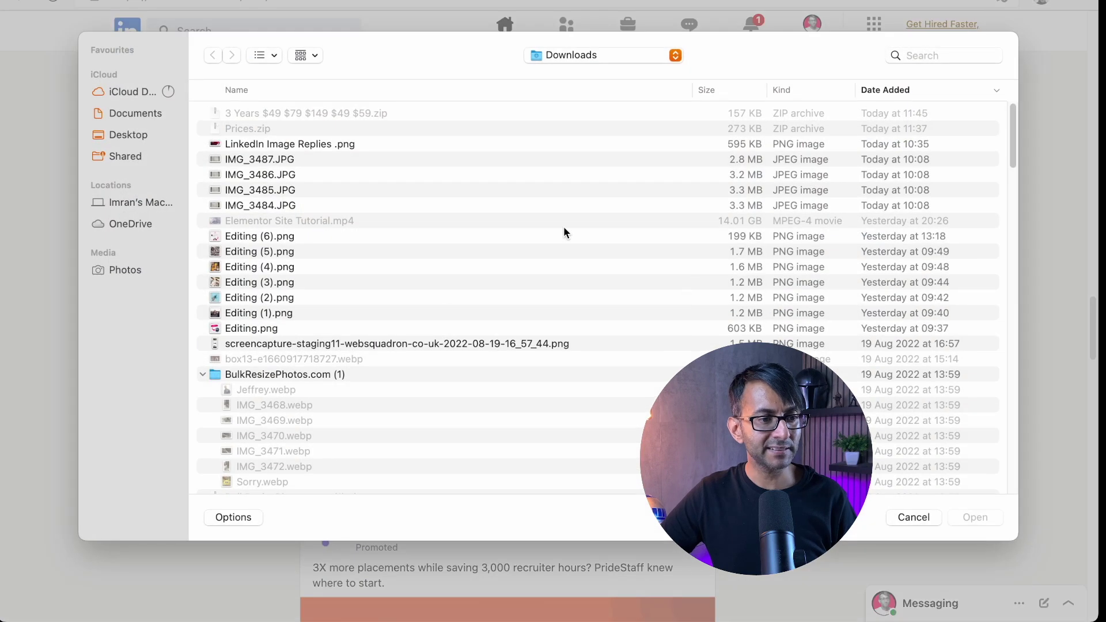
pyautogui.click(360, 144)
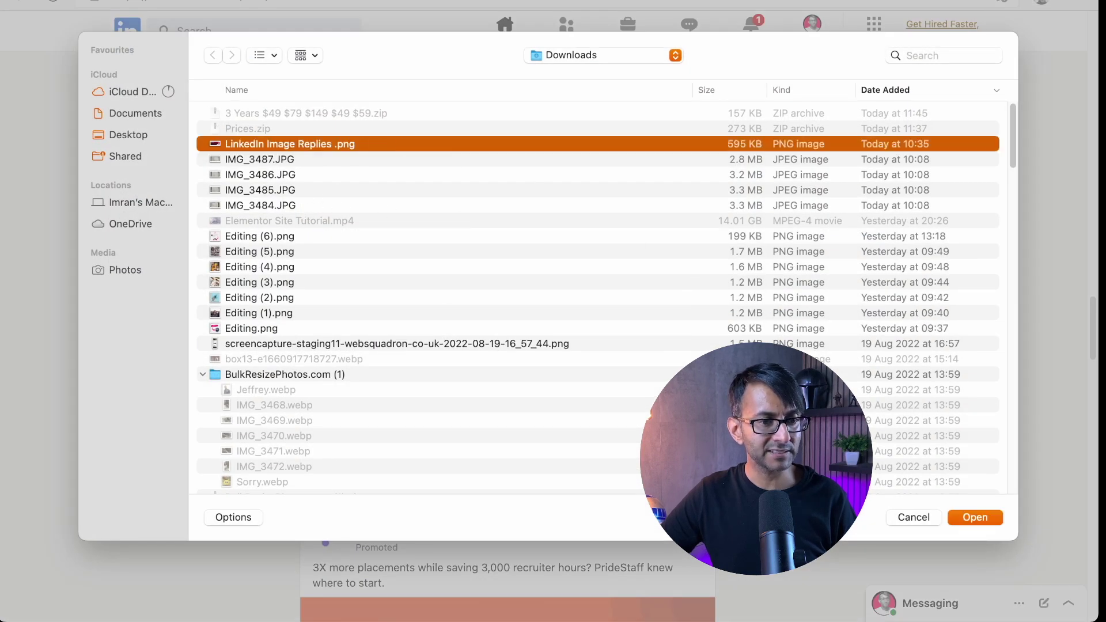
pyautogui.click(975, 517)
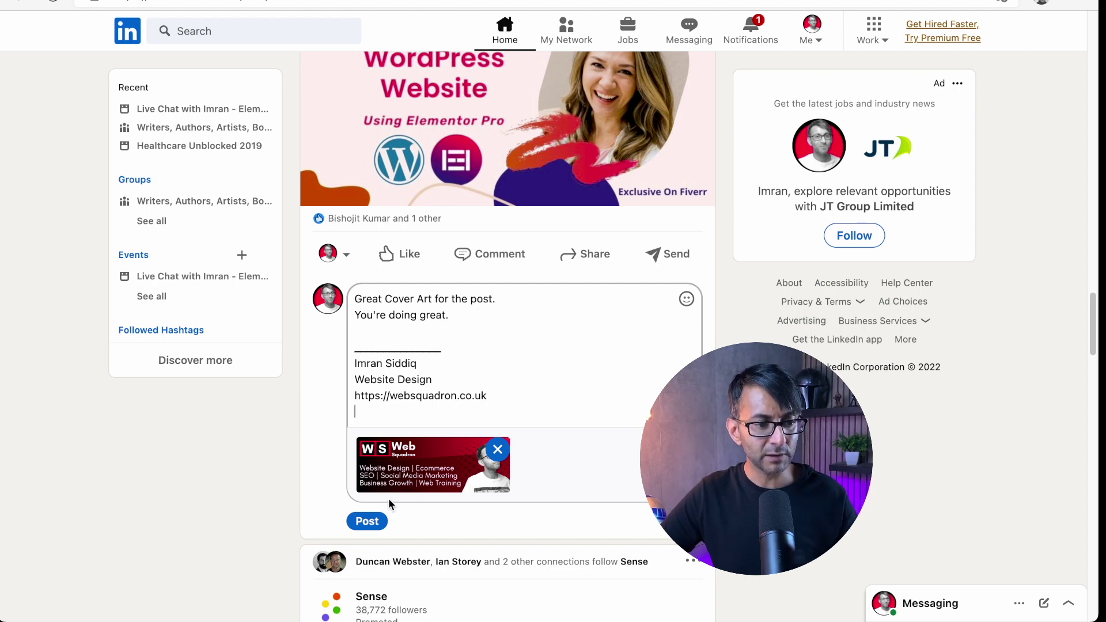
pyautogui.click(367, 521)
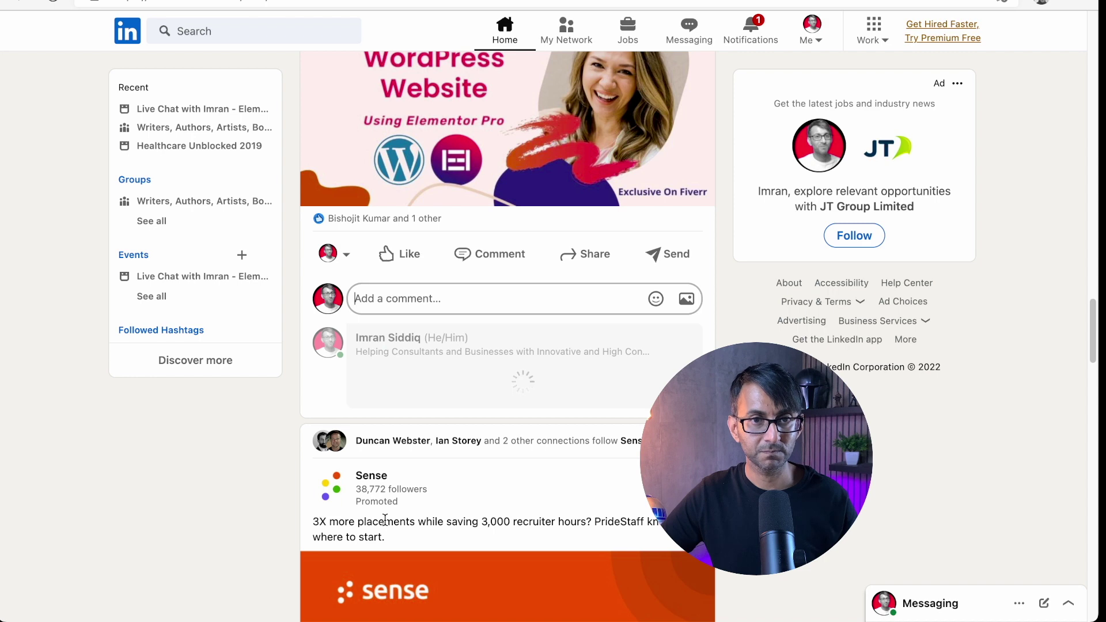
# Look at the posted LinkedIn comment with its signature and banner image.
pyautogui.scroll(-5, 385, 520)
pyautogui.scroll(2, 385, 520)
pyautogui.click(661, 232)
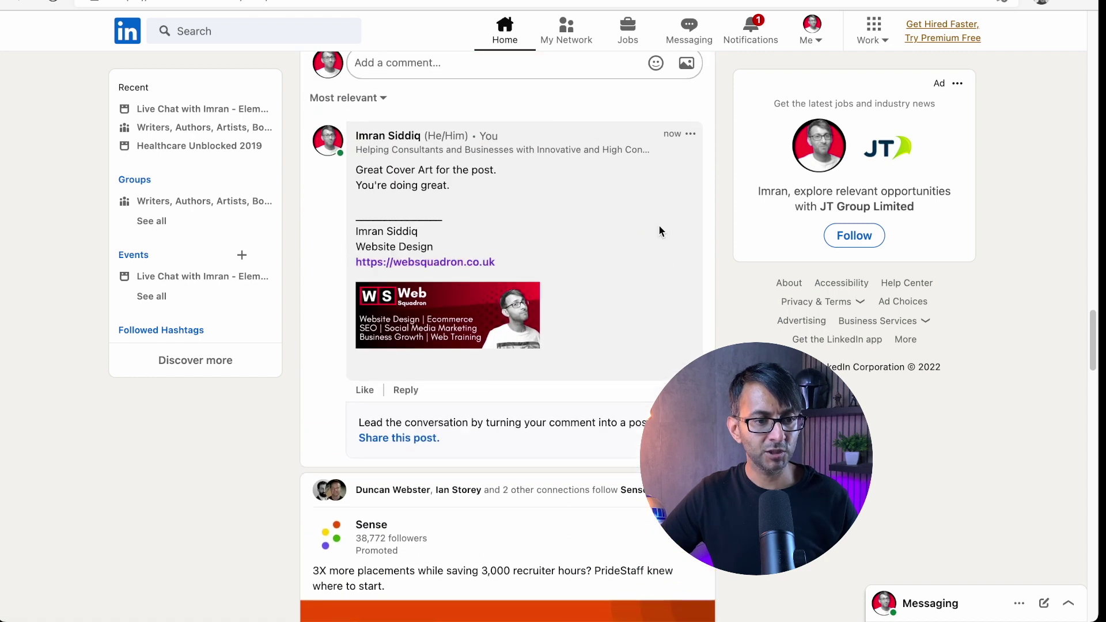
pyautogui.scroll(1, 701, 331)
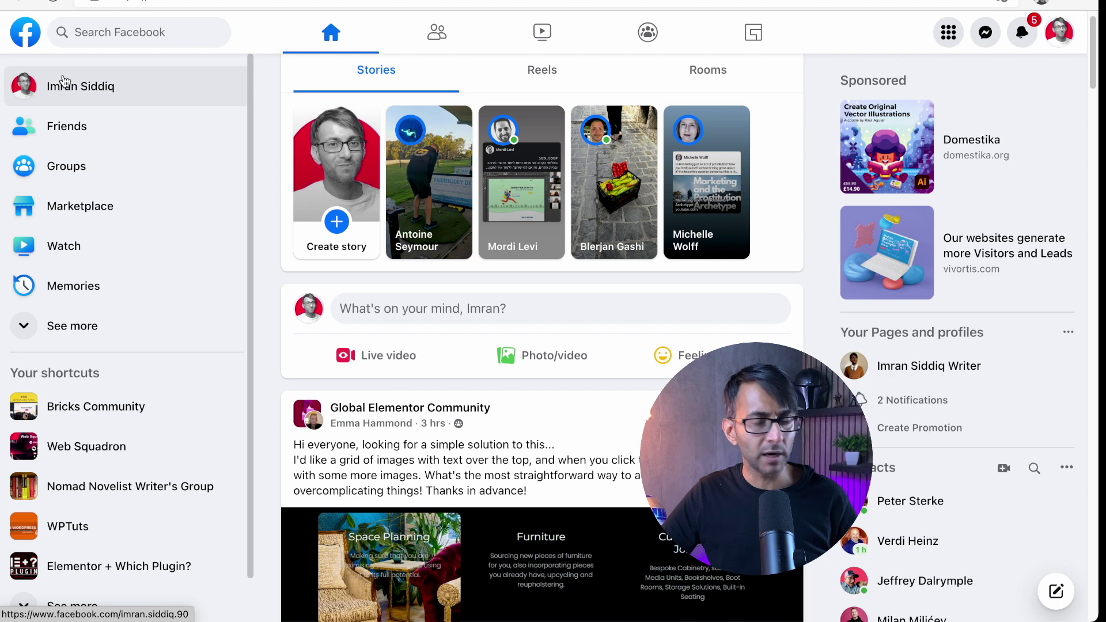
# Open the account's own Facebook profile and write the comment "Wonderful news - I love it" under the "Web Squadron" post.
pyautogui.click(56, 81)
pyautogui.scroll(-4, 656, 317)
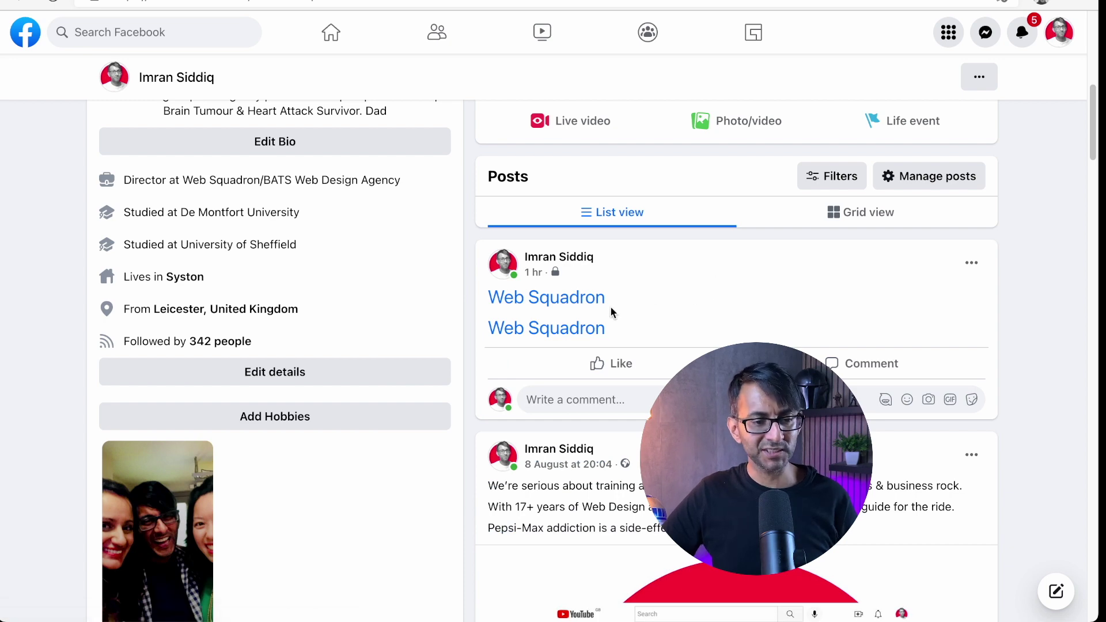
pyautogui.moveTo(599, 302)
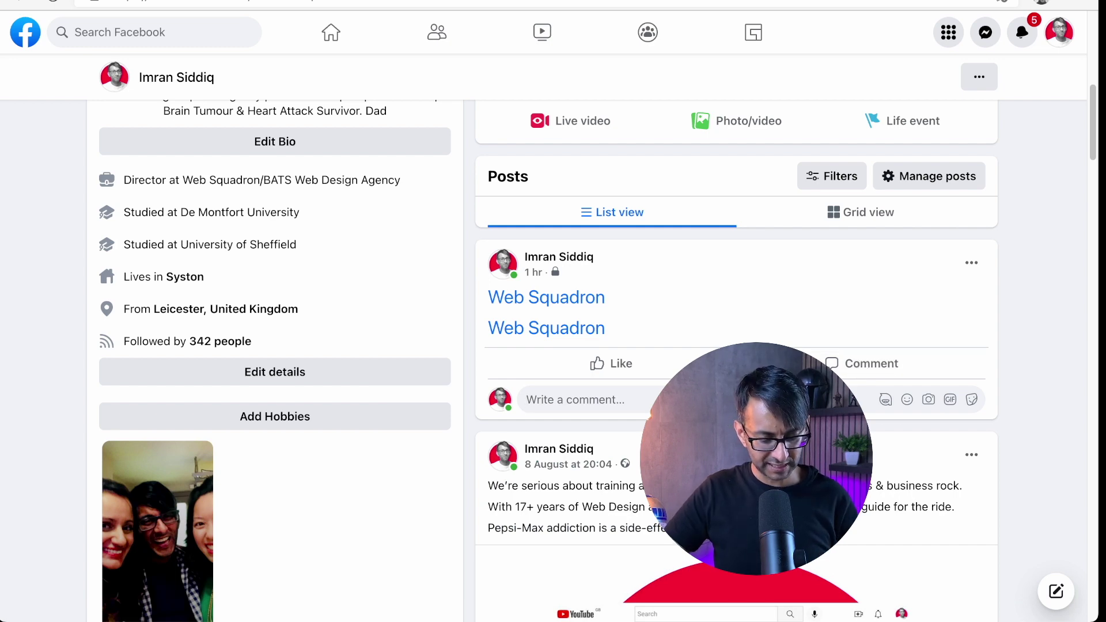
pyautogui.write('Wonderful news - I love it')
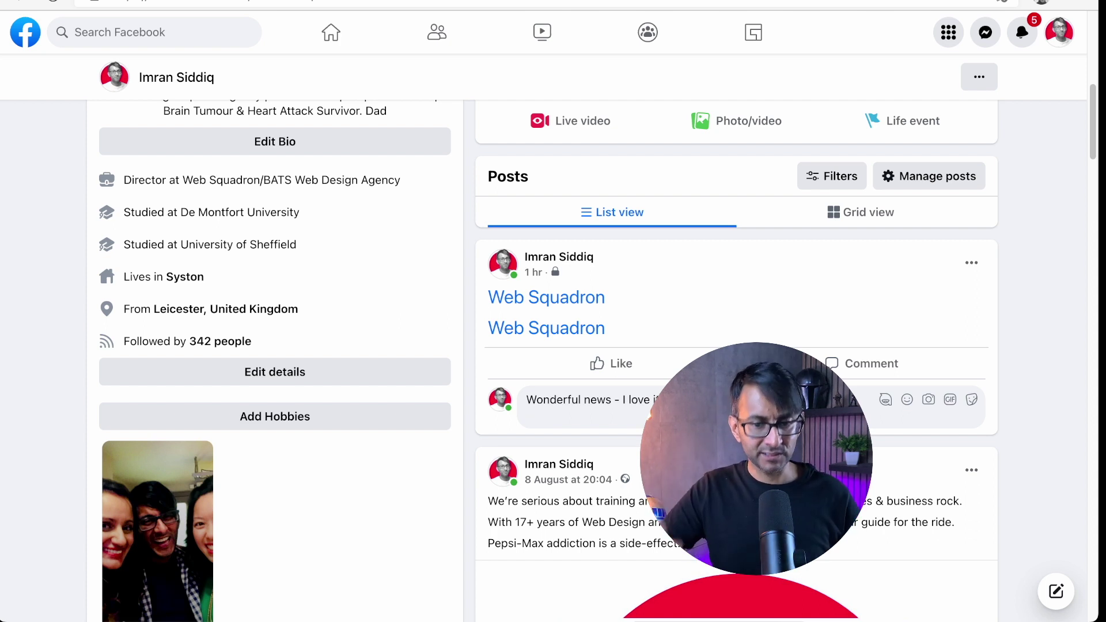
# Add a blank line and the labels "Group" and "Page" on separate lines below the Facebook comment text.
pyautogui.hotkey('shift', 'Return')
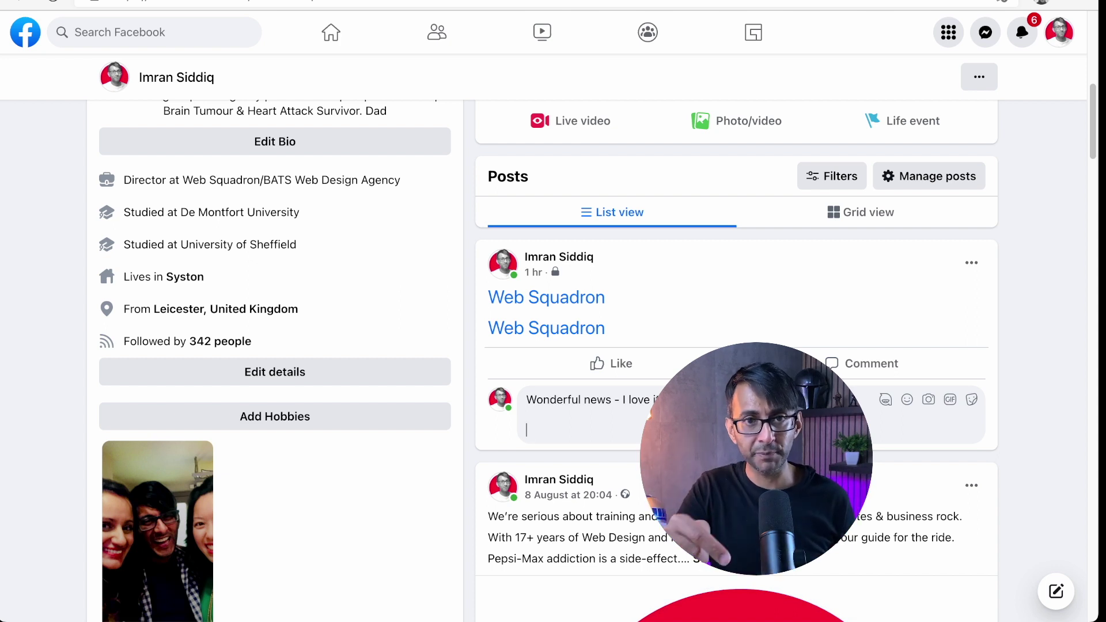
pyautogui.write('Group')
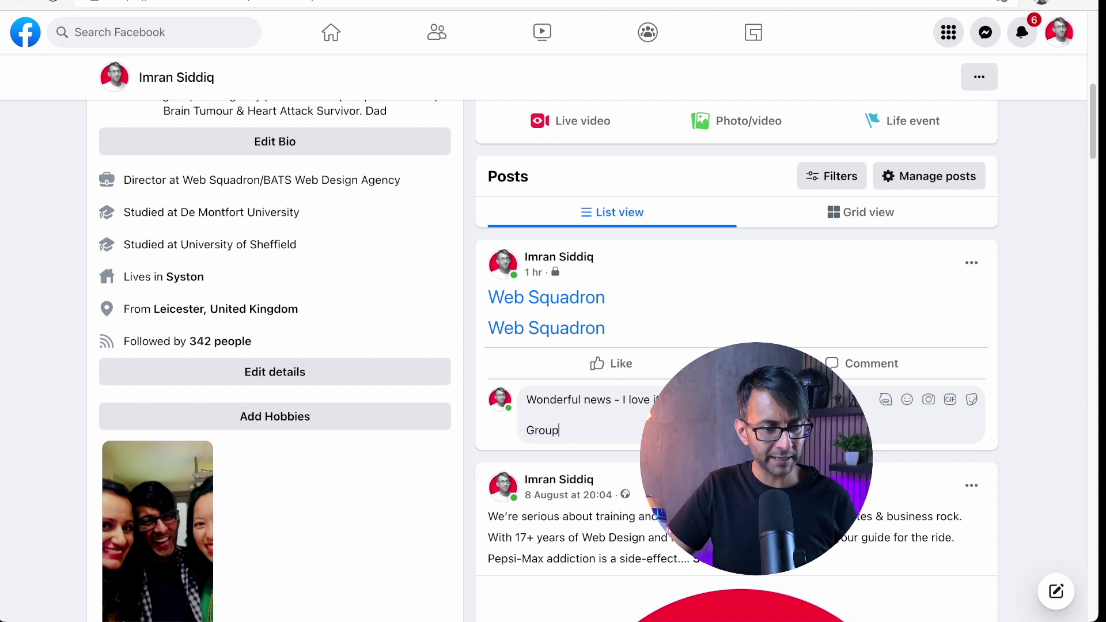
pyautogui.hotkey('shift', 'Return')
pyautogui.write('pa')
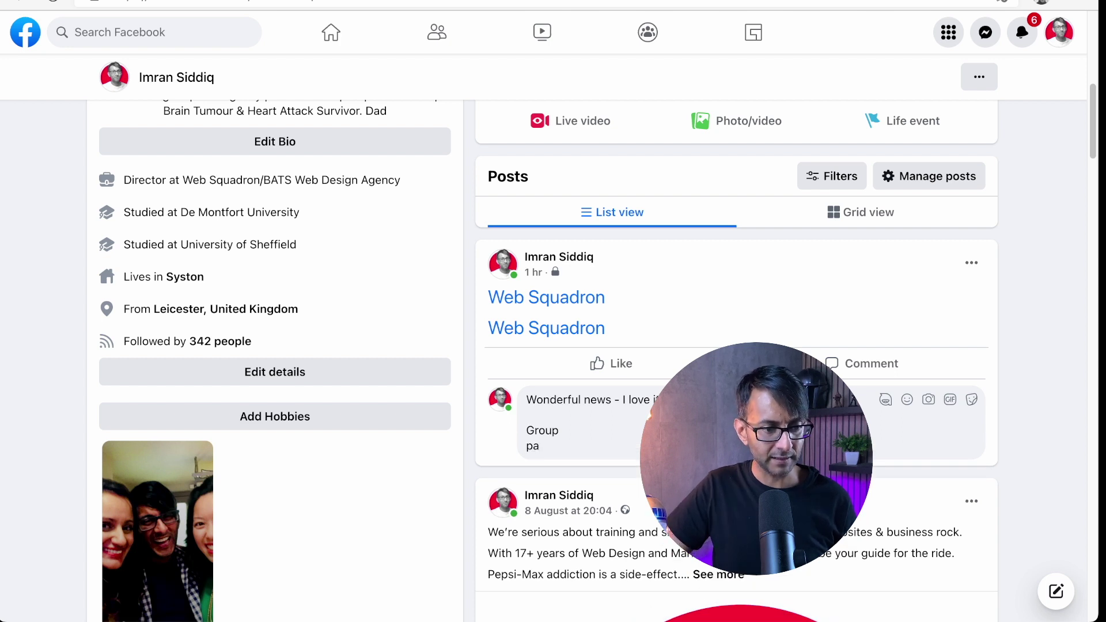
pyautogui.press('BackSpace')
pyautogui.press('BackSpace')
pyautogui.write('Page')
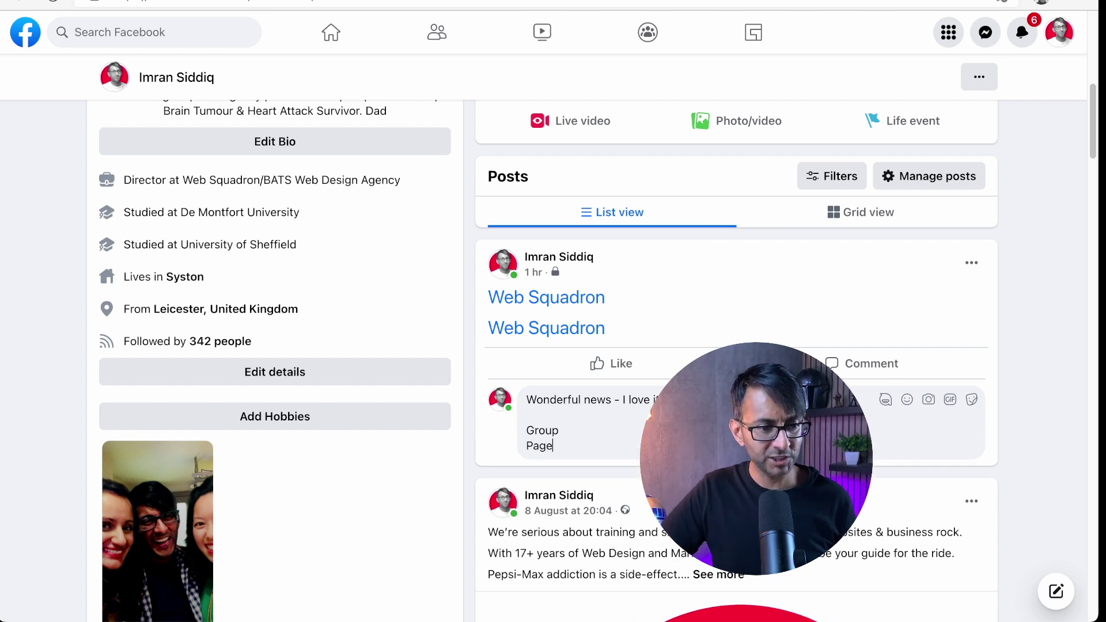
# Mention the private Web Squadron group after the "Group" label, keeping "Page" on its own line.
pyautogui.press('Up')
pyautogui.press('Delete')
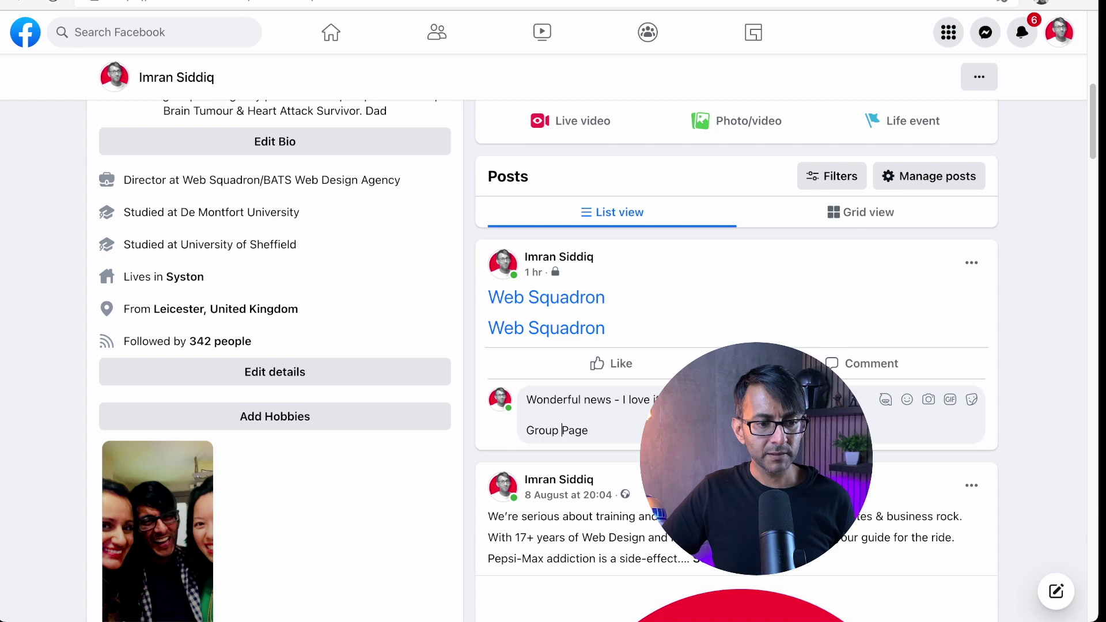
pyautogui.hotkey('shift', 'Return')
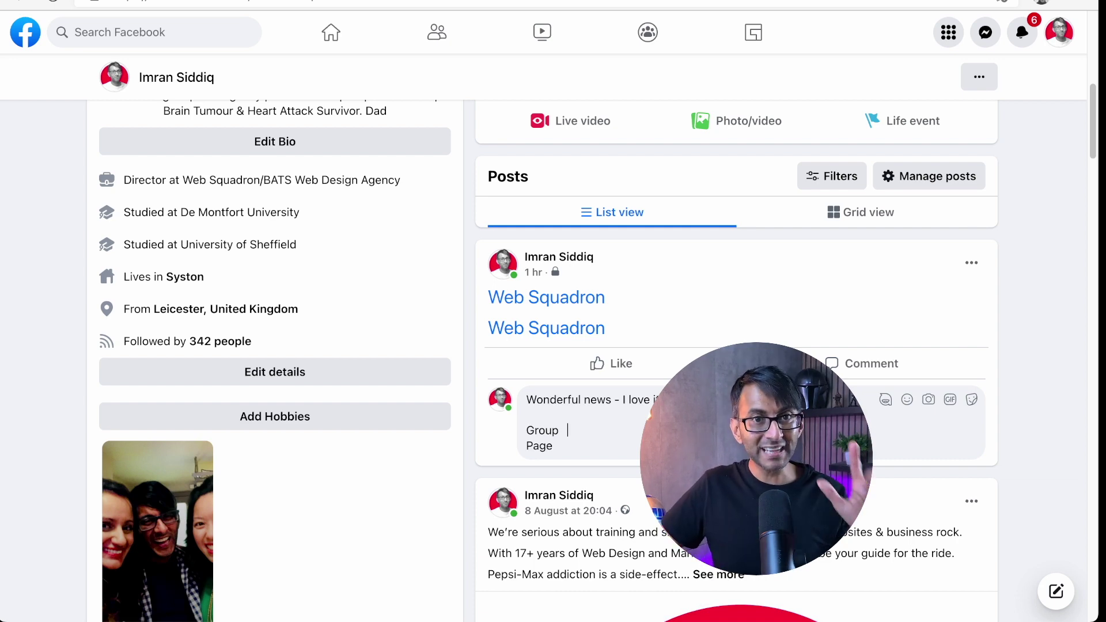
pyautogui.write('@')
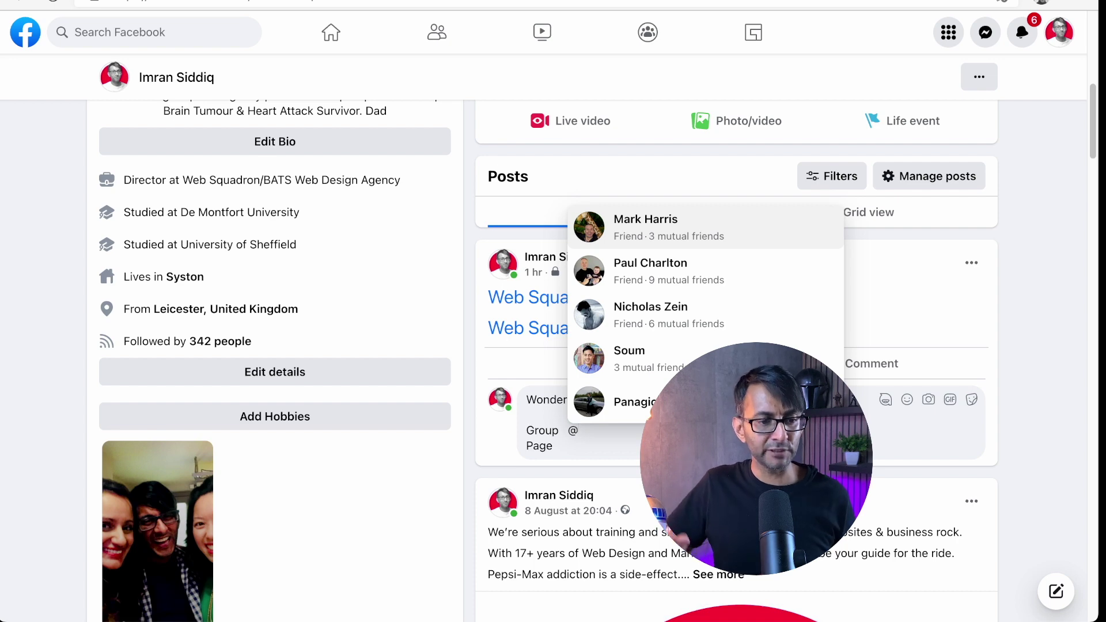
pyautogui.write('we')
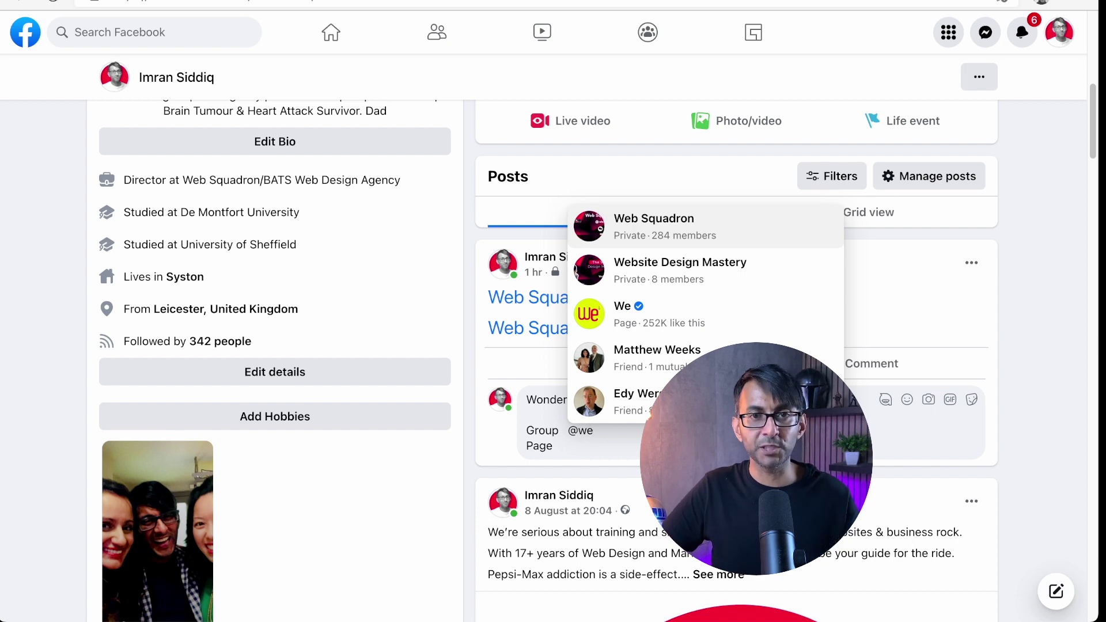
pyautogui.write('b')
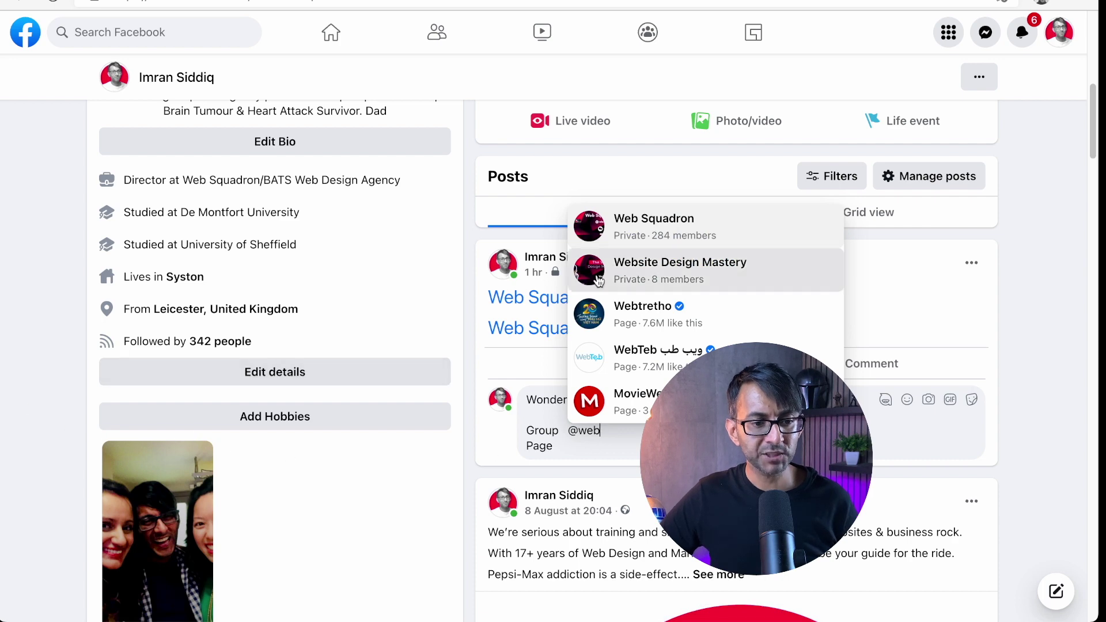
pyautogui.click(721, 229)
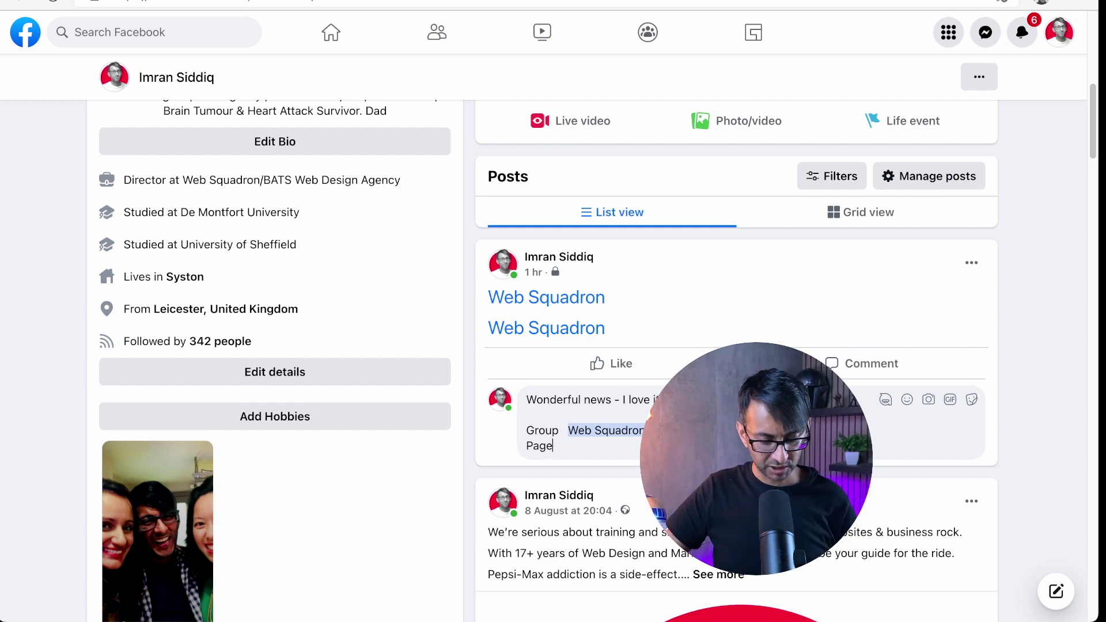
# Begin a mention after the "Page" label and search its suggestions for "web squa".
pyautogui.write('@')
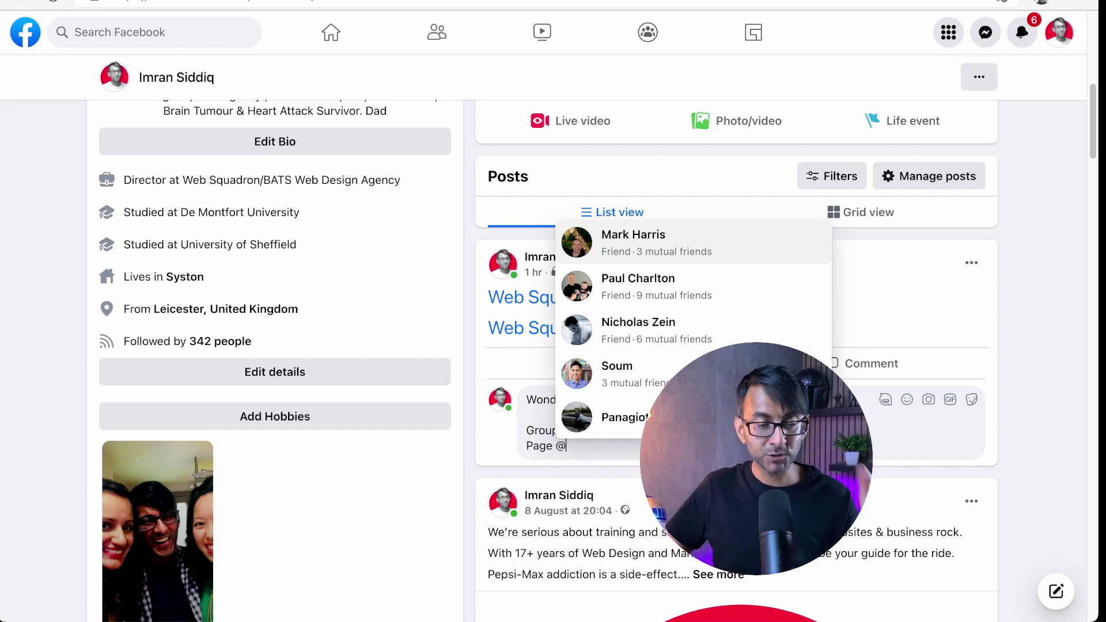
pyautogui.write('web')
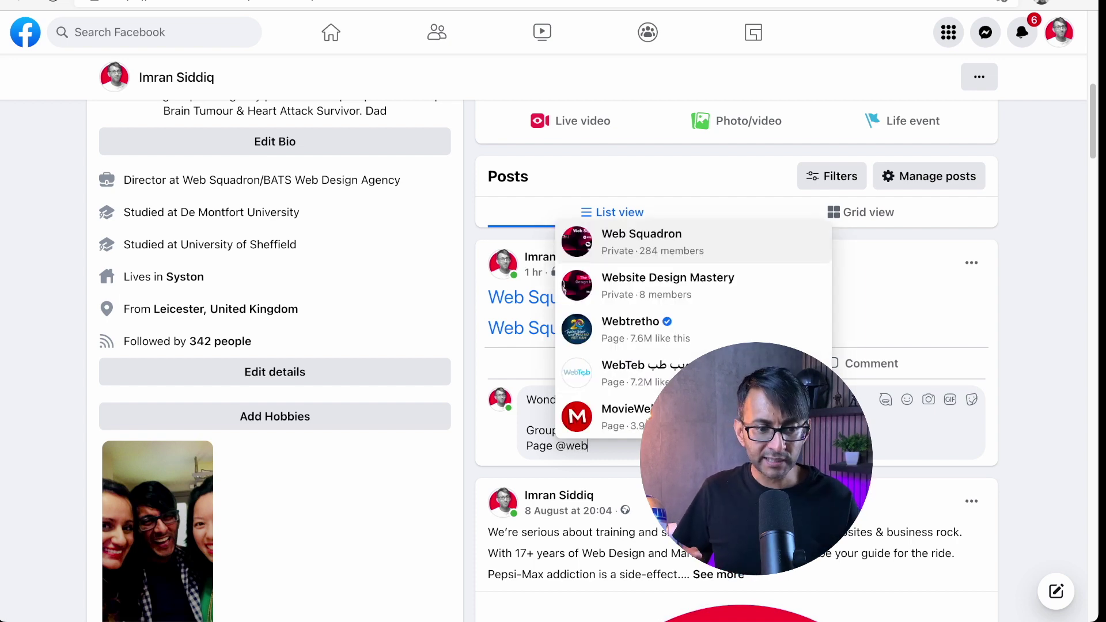
pyautogui.write('qua')
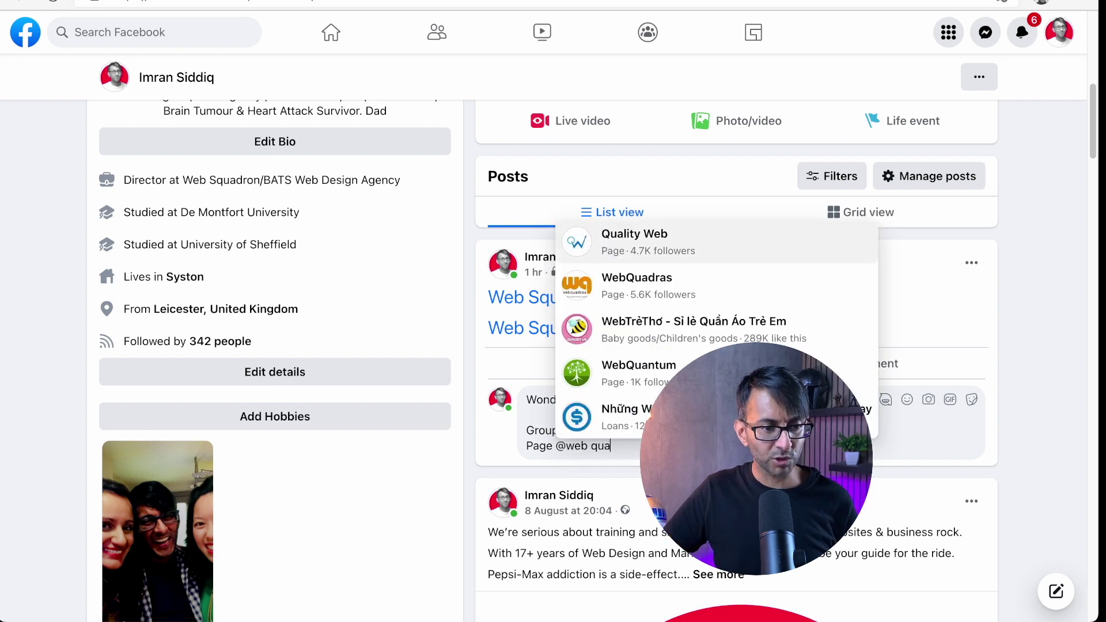
pyautogui.press('BackSpace')
pyautogui.press('BackSpace')
pyautogui.press('BackSpace')
pyautogui.write('squa')
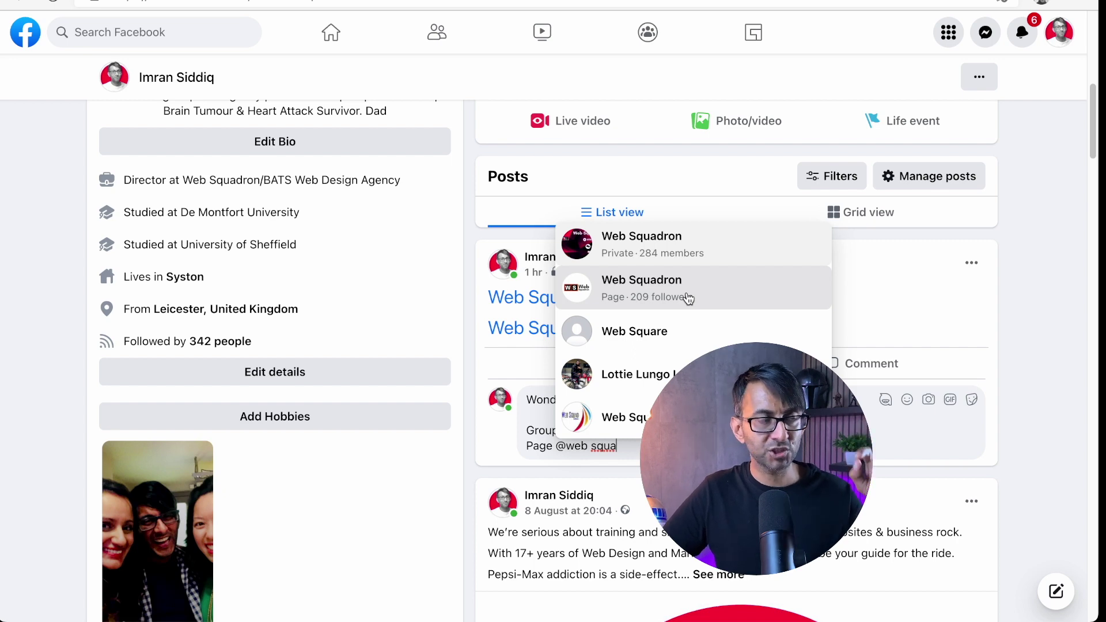
pyautogui.press('BackSpace')
pyautogui.press('BackSpace')
pyautogui.press('BackSpace')
pyautogui.press('BackSpace')
pyautogui.press('BackSpace')
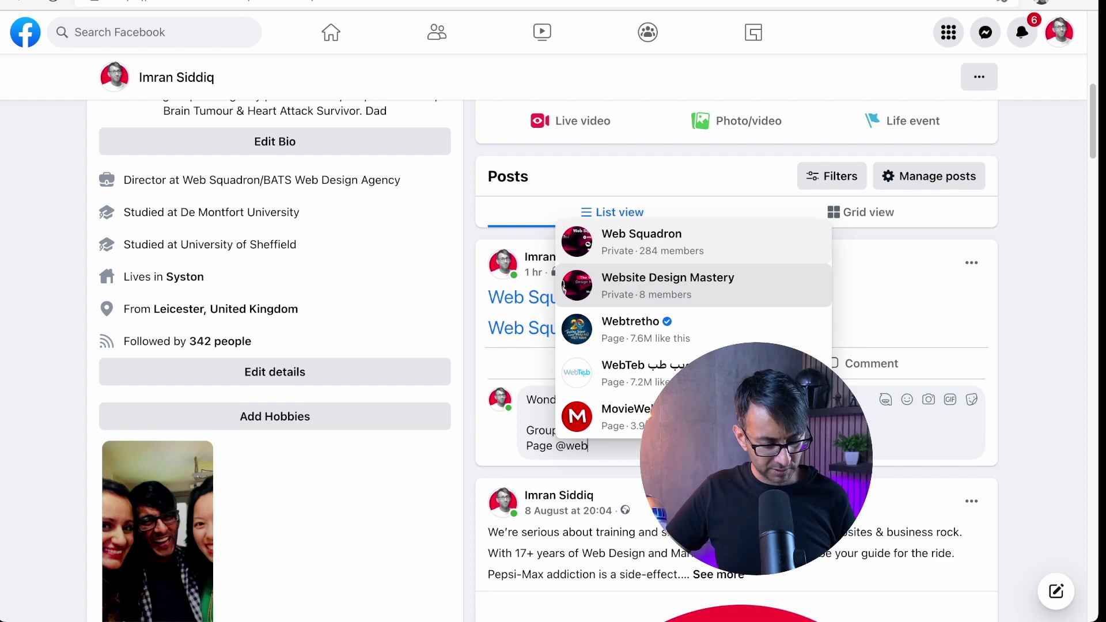
pyautogui.write('%')
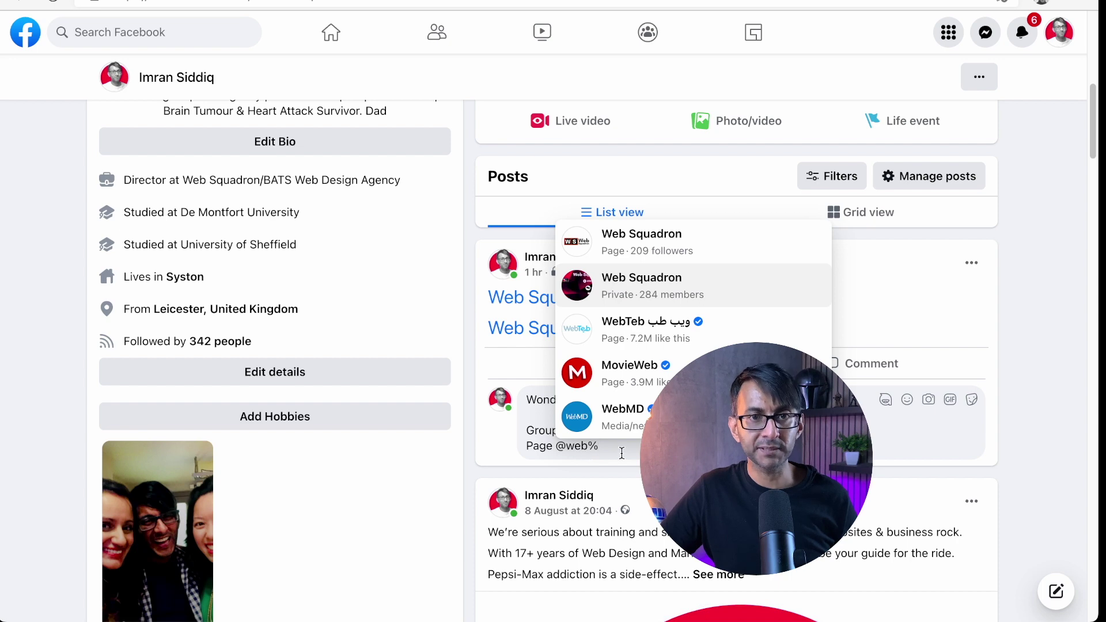
pyautogui.click(696, 247)
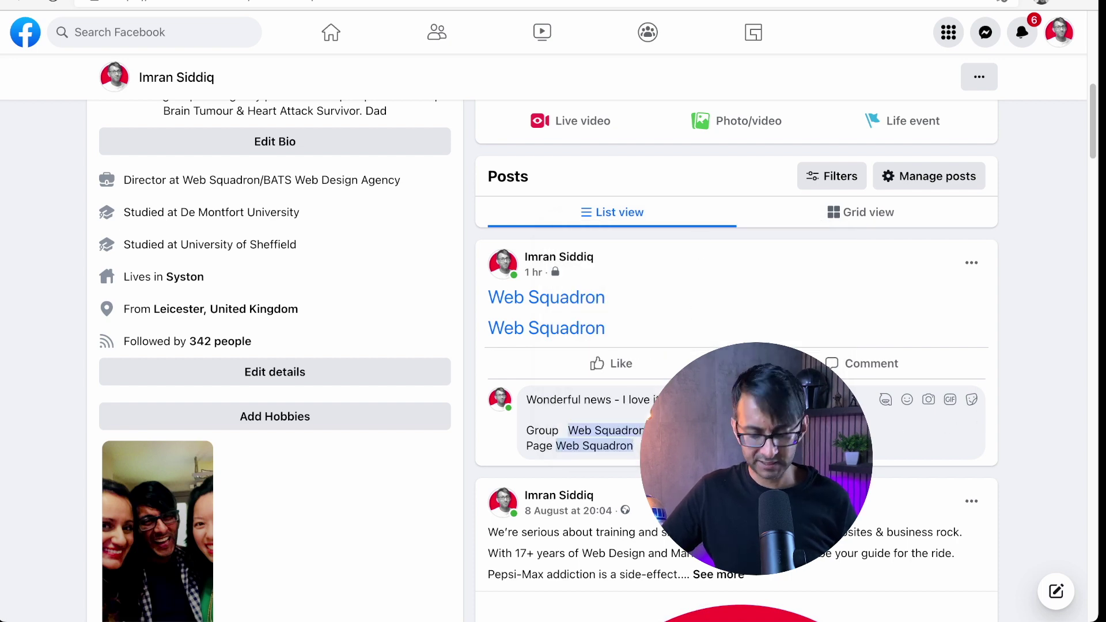
# Post the Facebook comment and look at its group and page mentions.
pyautogui.press('Return')
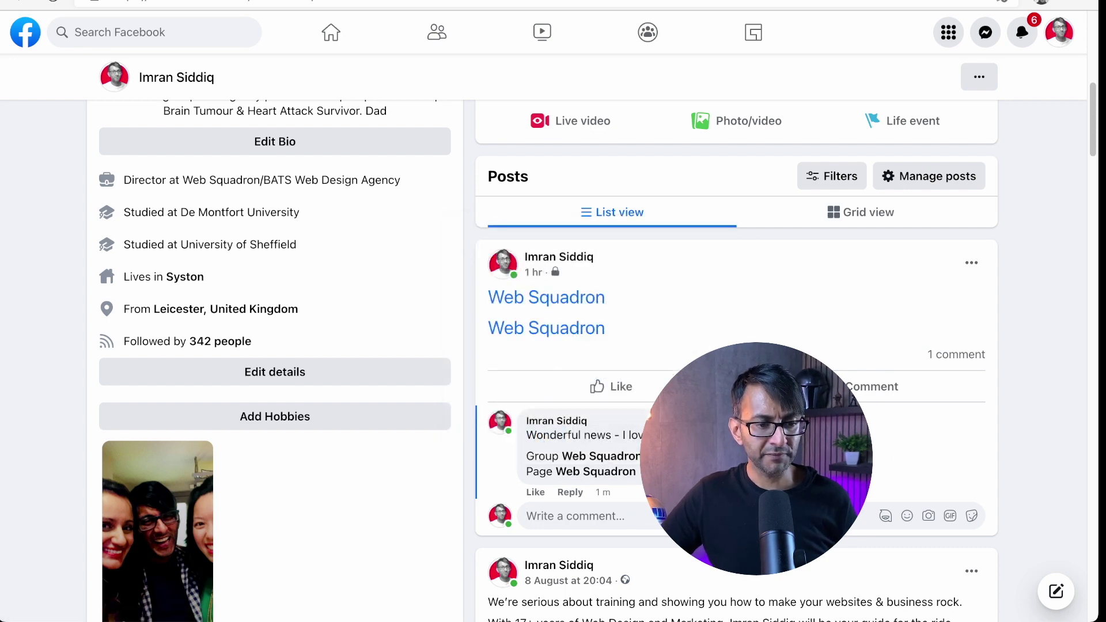
pyautogui.moveTo(608, 459)
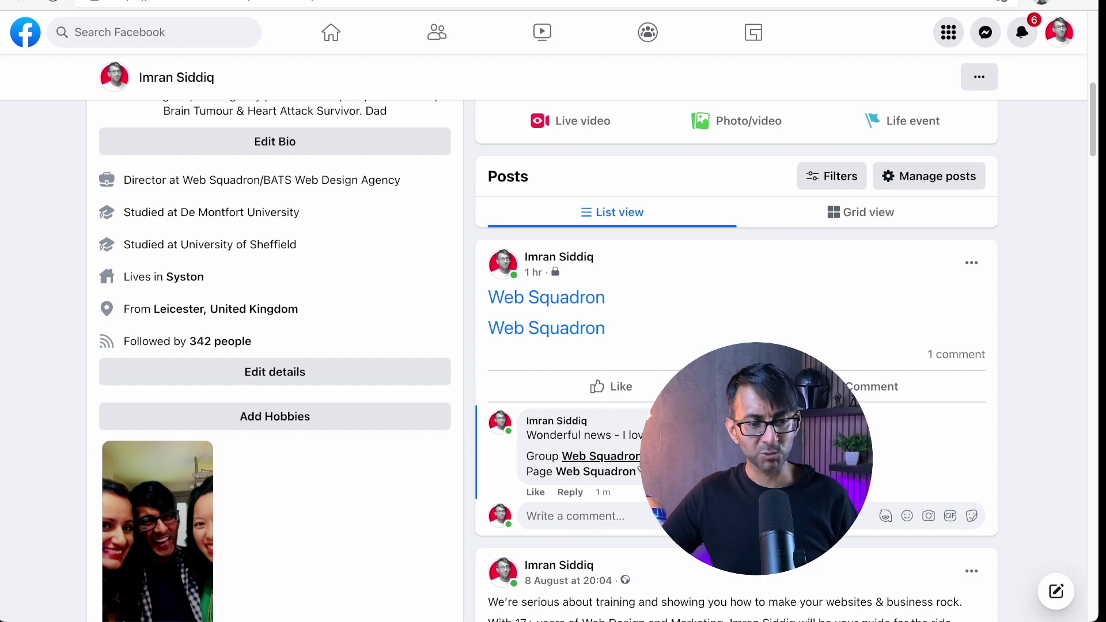
pyautogui.click(526, 515)
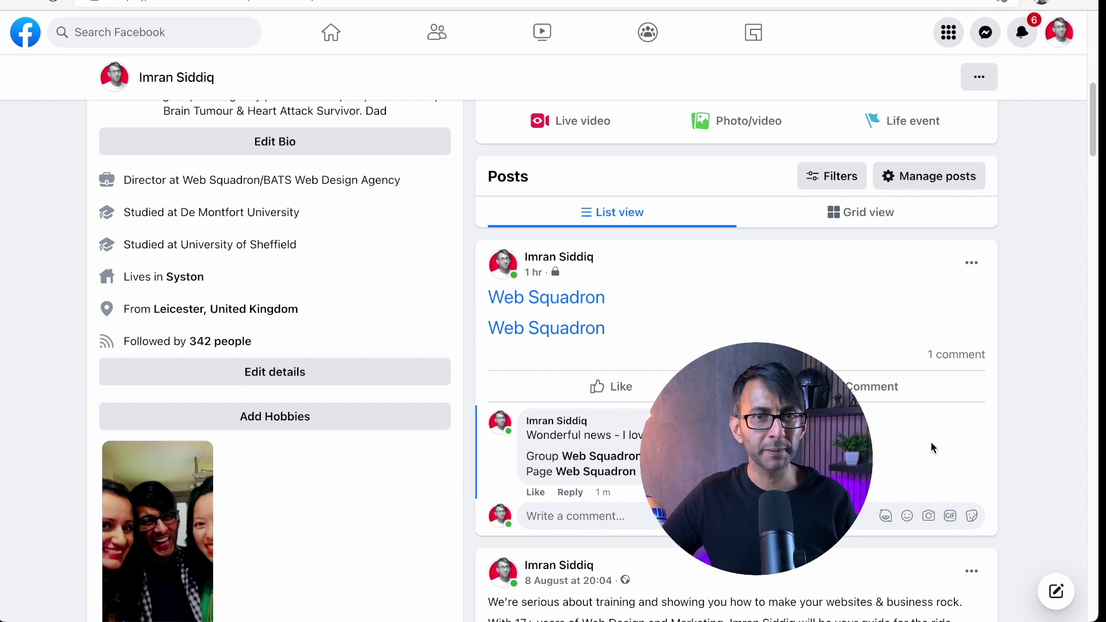
pyautogui.scroll(-6, 876, 434)
pyautogui.scroll(4, 876, 433)
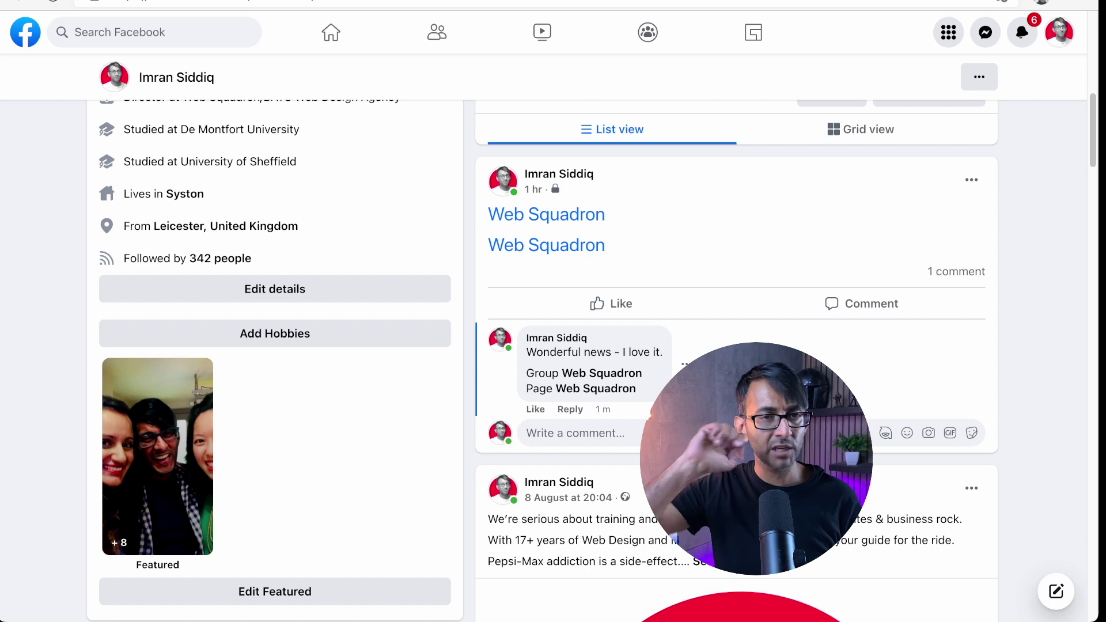
# Switch to the WPTuts group post and write the comment "I'm still livid one day on>" followed by a blank line.
pyautogui.click(115, 30)
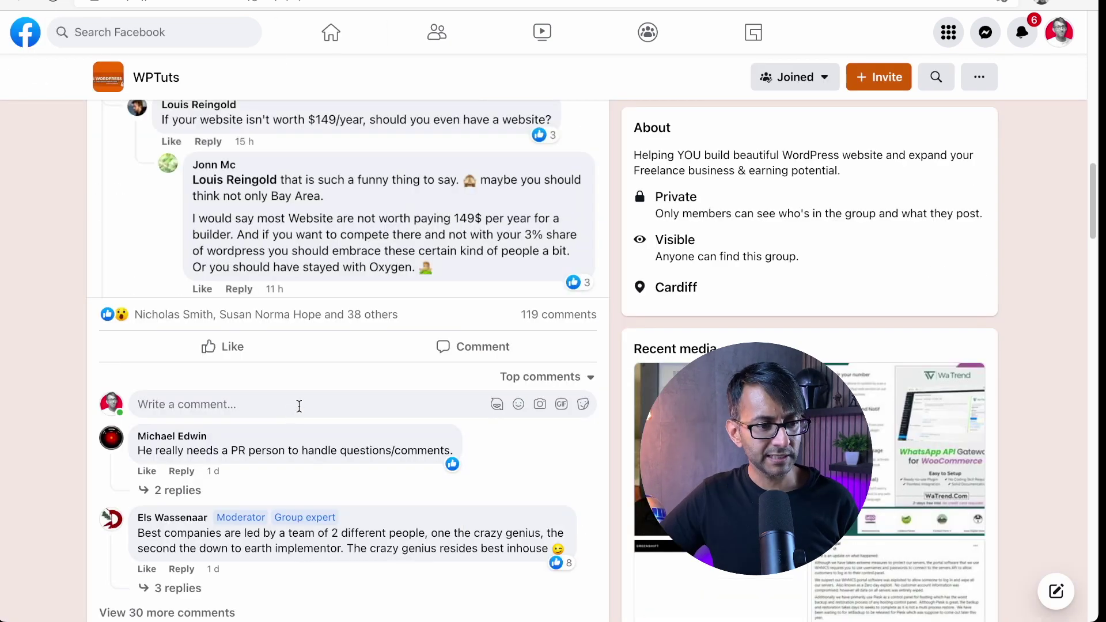
pyautogui.scroll(1, 301, 403)
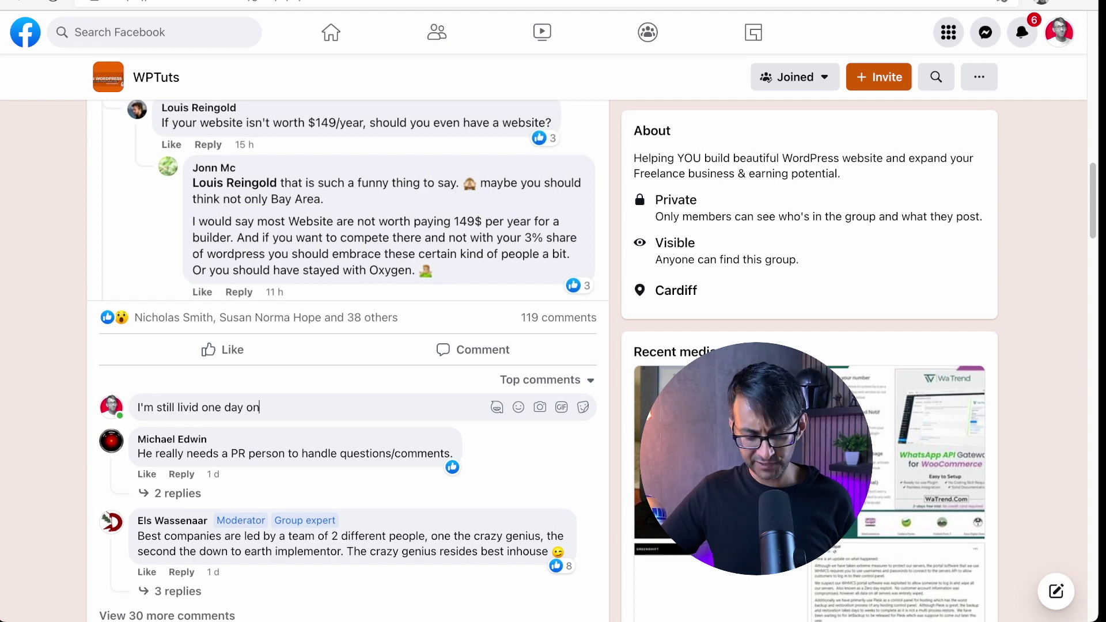
pyautogui.hotkey('shift', 'Return')
pyautogui.hotkey('shift', 'Return')
# Mention the private Web Squadron group at the end of the WPTuts comment and post it.
pyautogui.write('@webd')
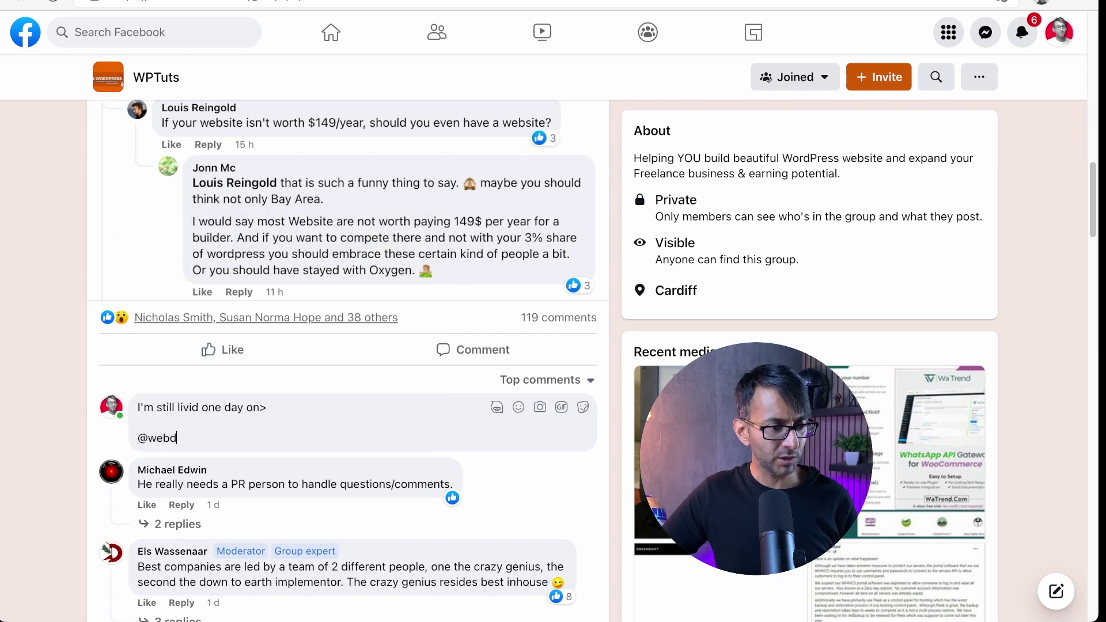
pyautogui.press('BackSpace')
pyautogui.write('sq')
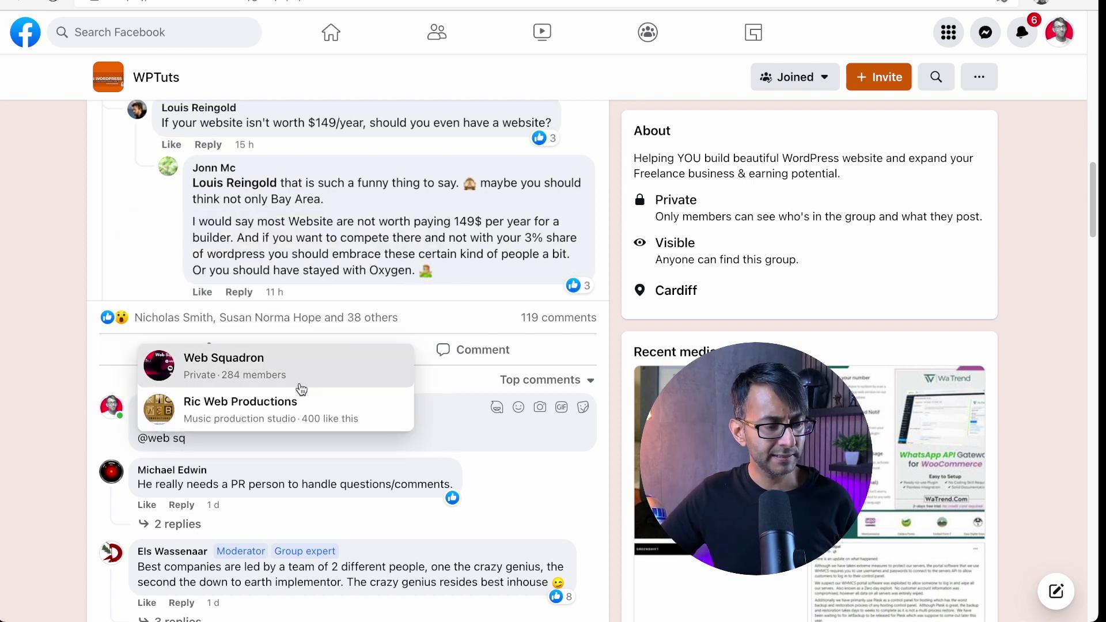
pyautogui.click(318, 372)
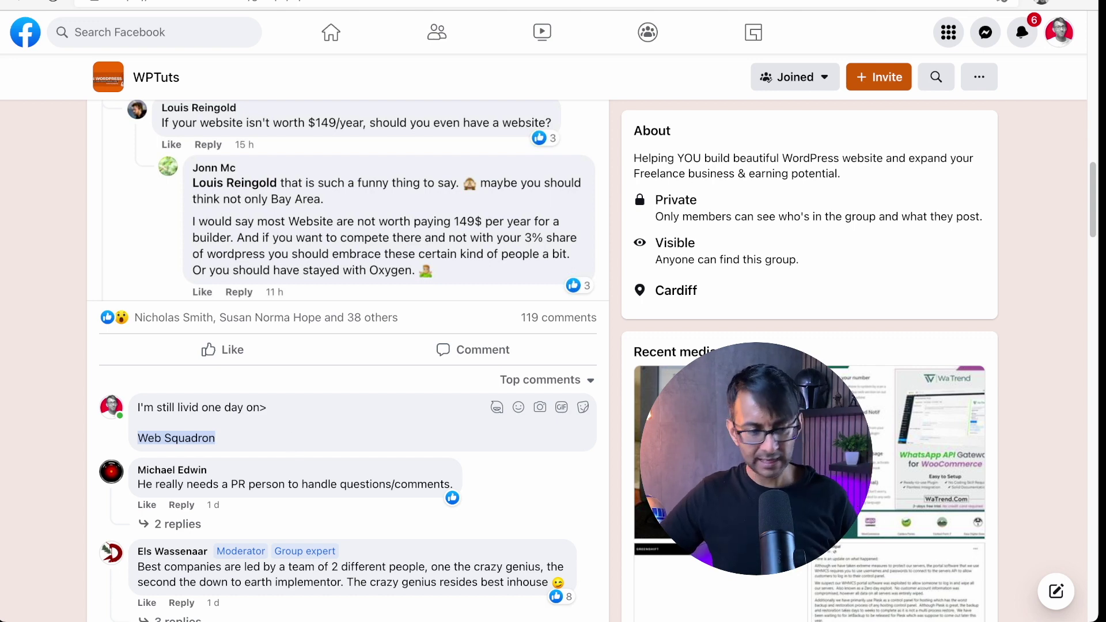
pyautogui.press('Return')
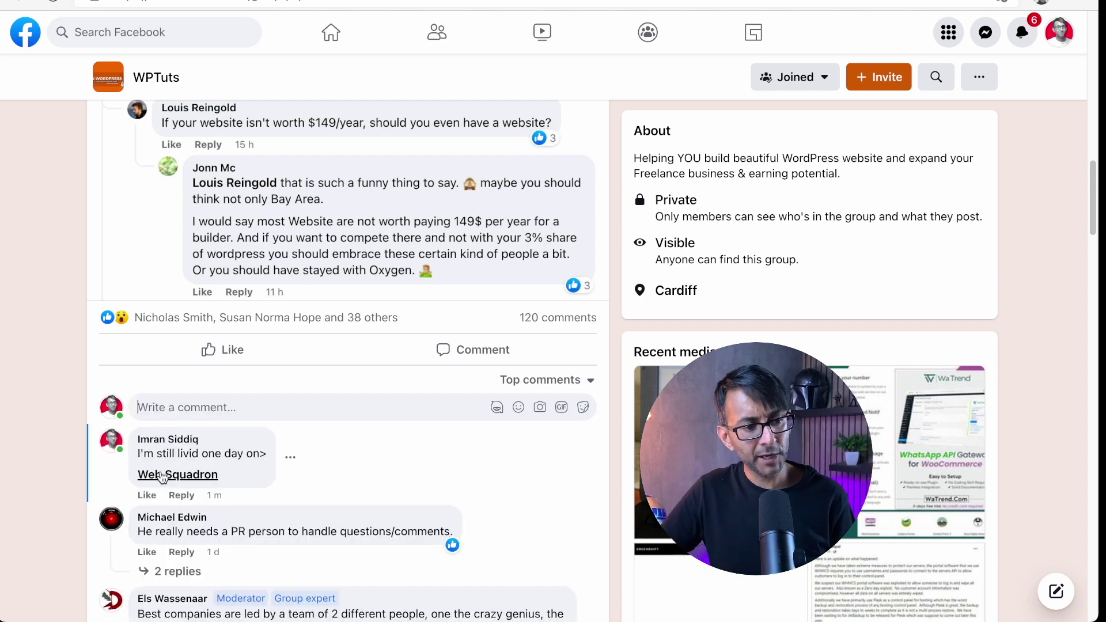
# Review the posted WPTuts comment and compare it with the signatures on the Twitter reply and the LinkedIn comment.
pyautogui.moveTo(200, 479)
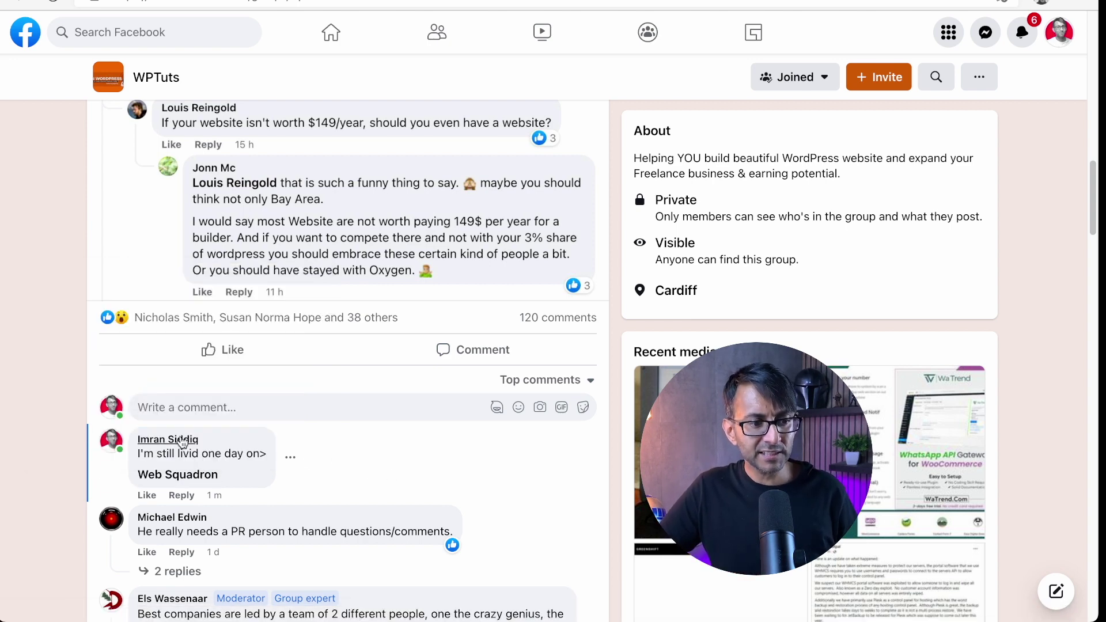
pyautogui.moveTo(171, 443)
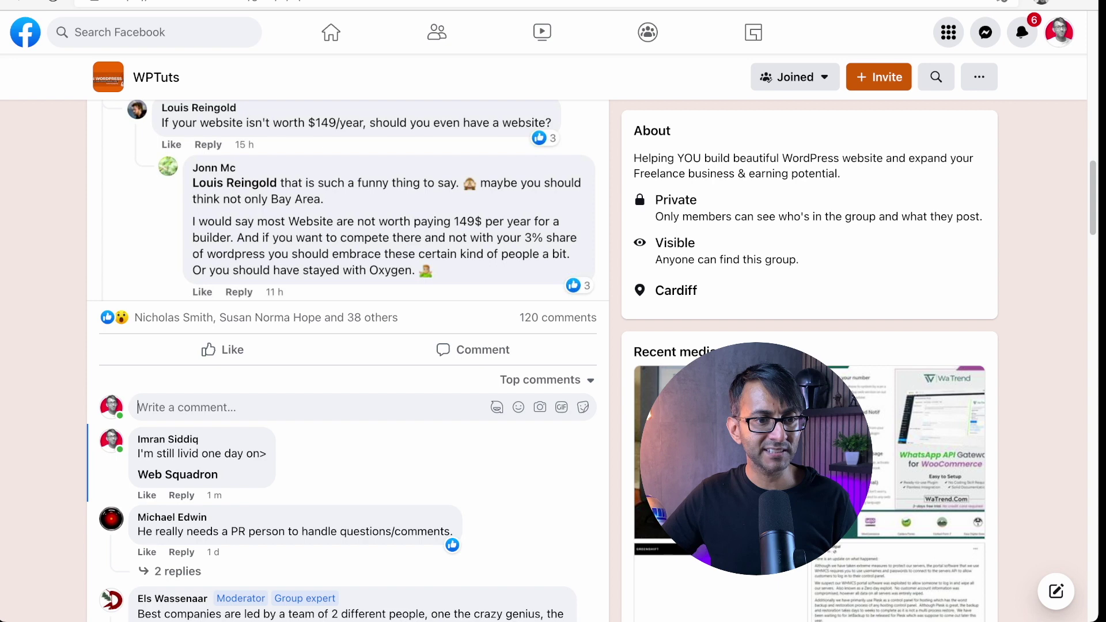
pyautogui.hotkey('ctrl', 'Tab')
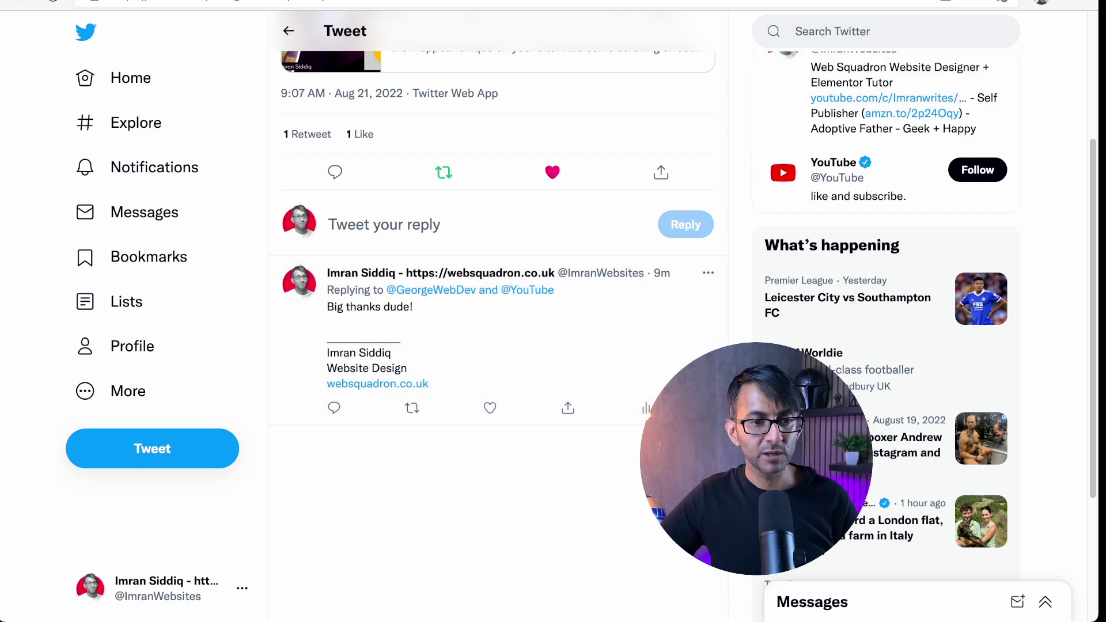
pyautogui.hotkey('ctrl', 'Tab')
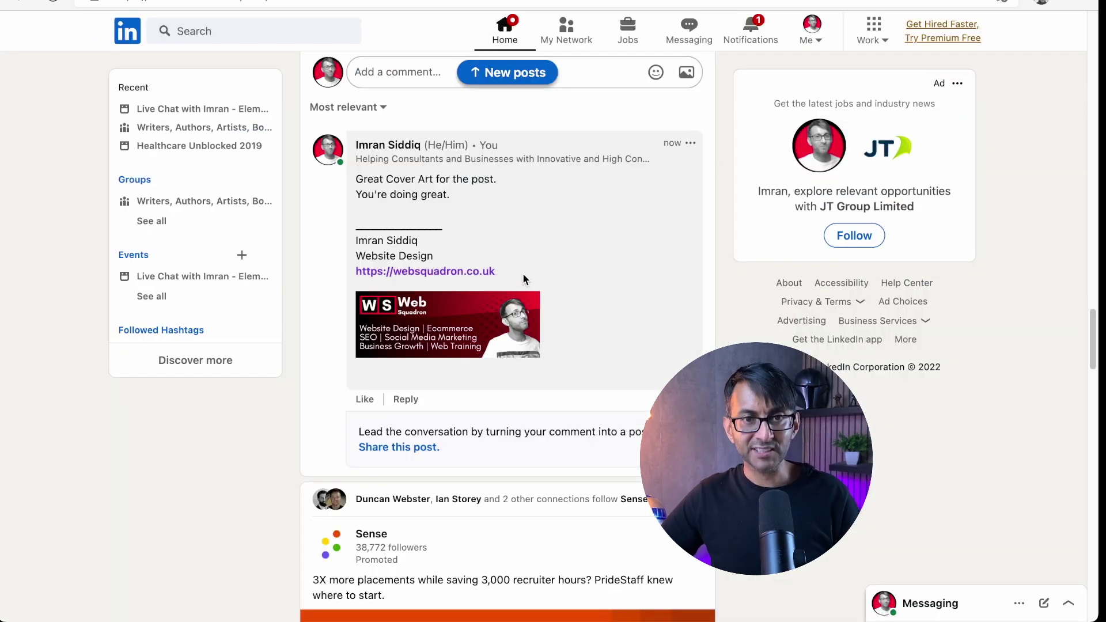